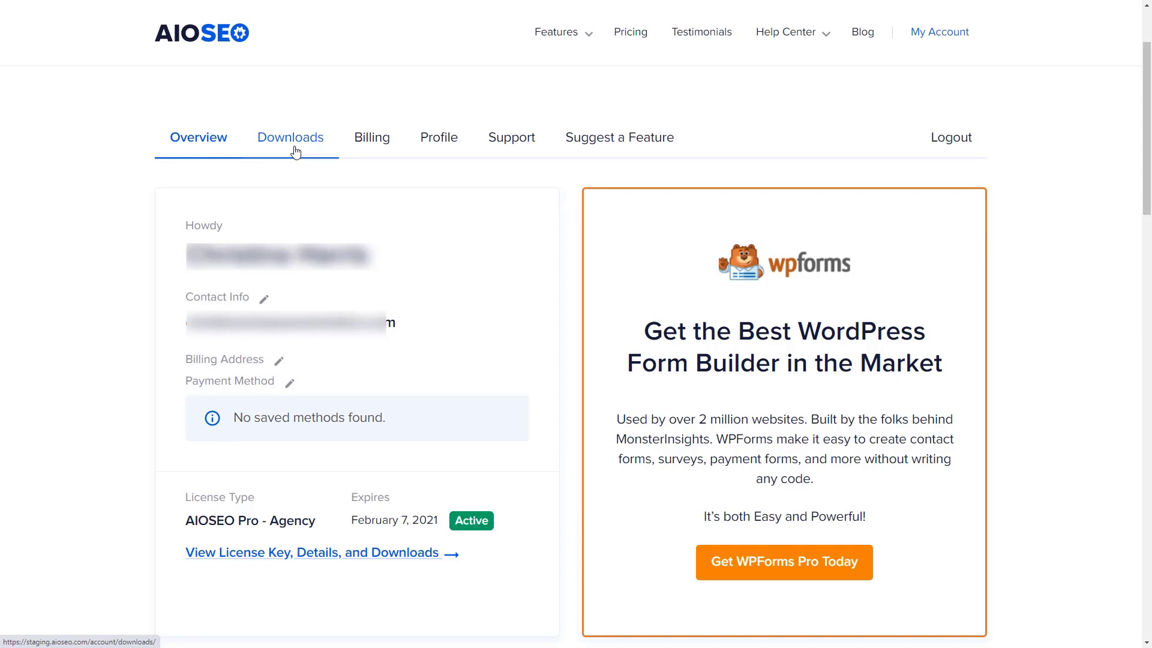
Save all-in-one-seo-pack-pro-v3.7.1.zip from the account's Downloads page and copy the license key
click(296, 150)
click(886, 366)
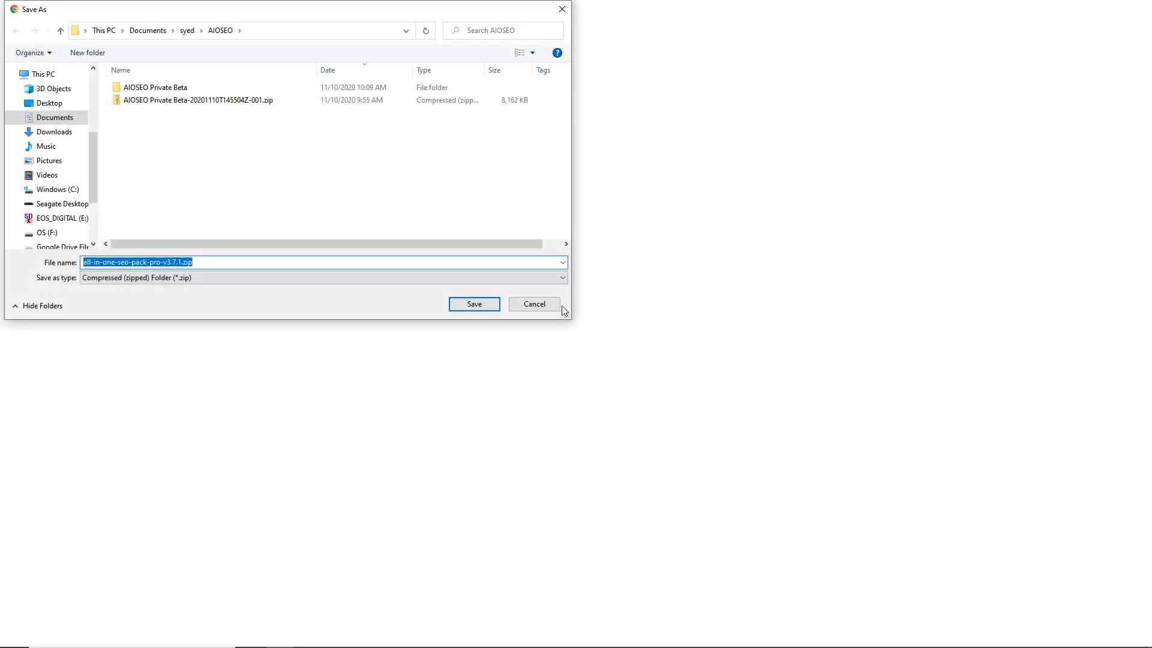
click(488, 307)
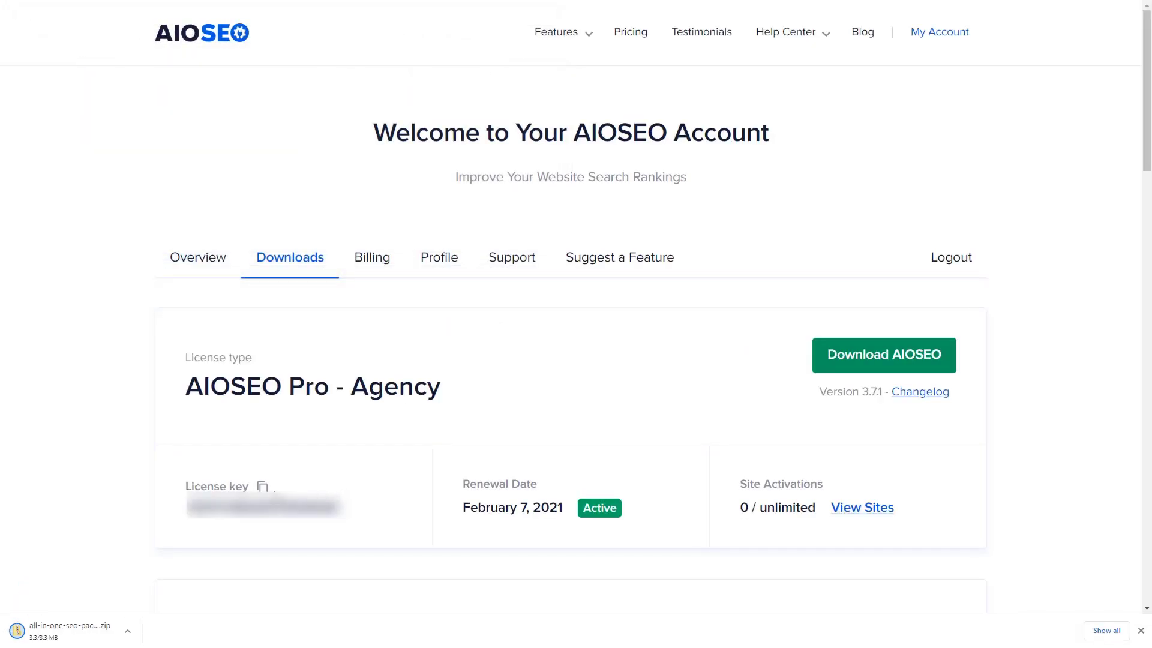
click(262, 486)
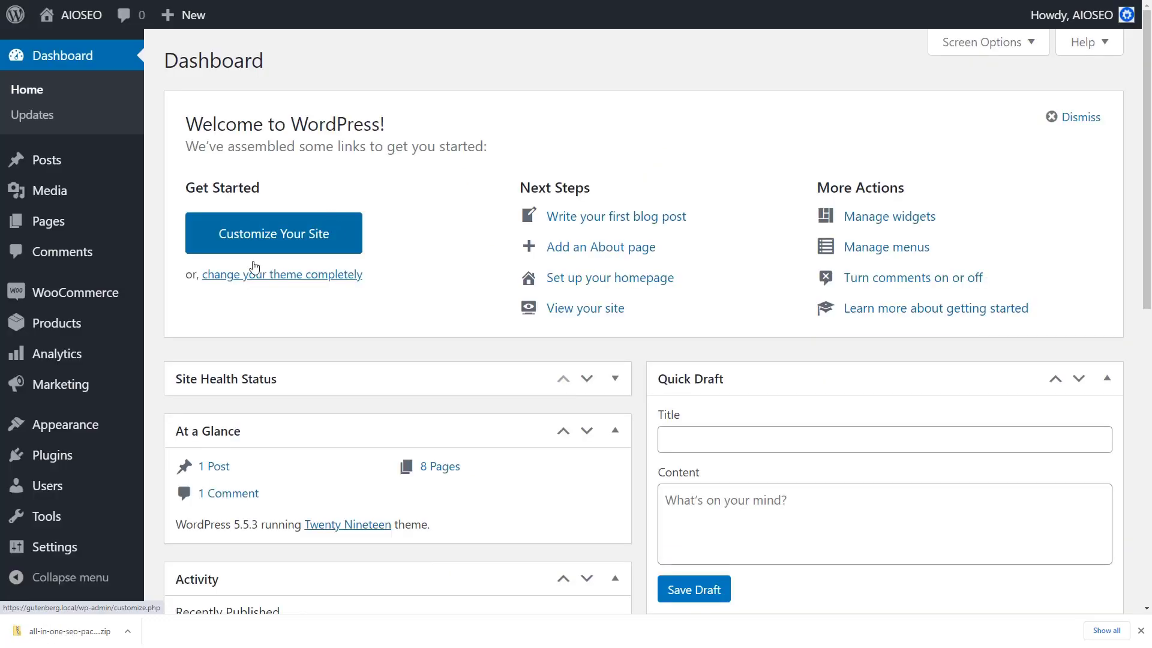
Attach the downloaded AIOSEO Pro zip in the Add New plugin upload panel
mouse_move(44, 463)
click(192, 485)
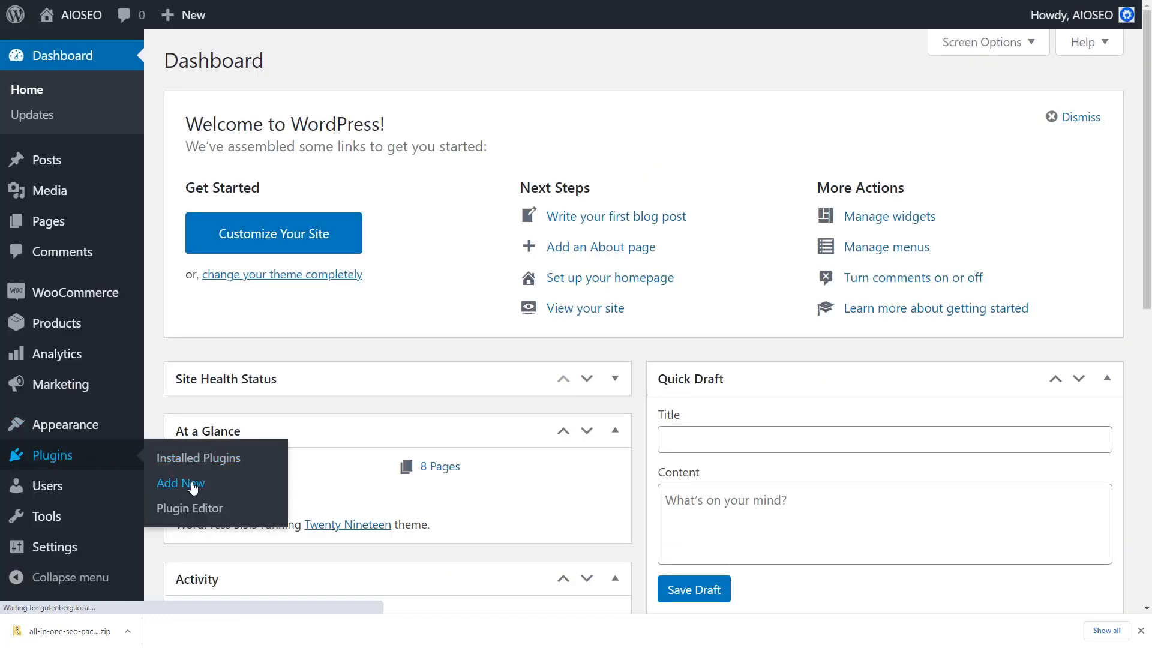
click(330, 61)
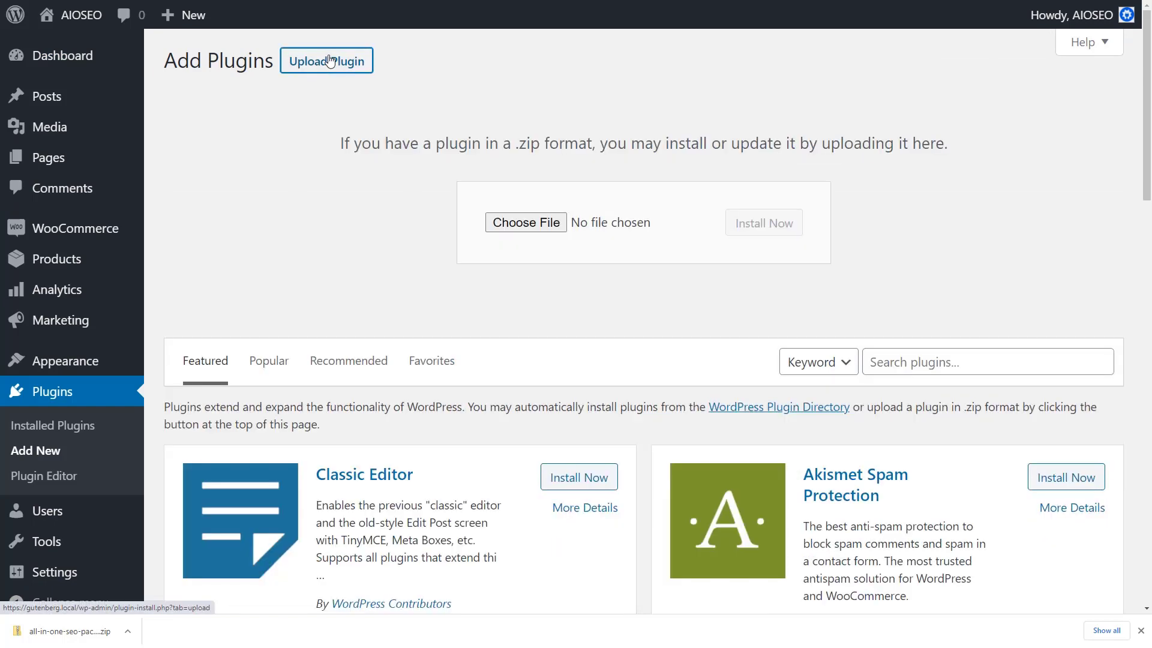
click(527, 229)
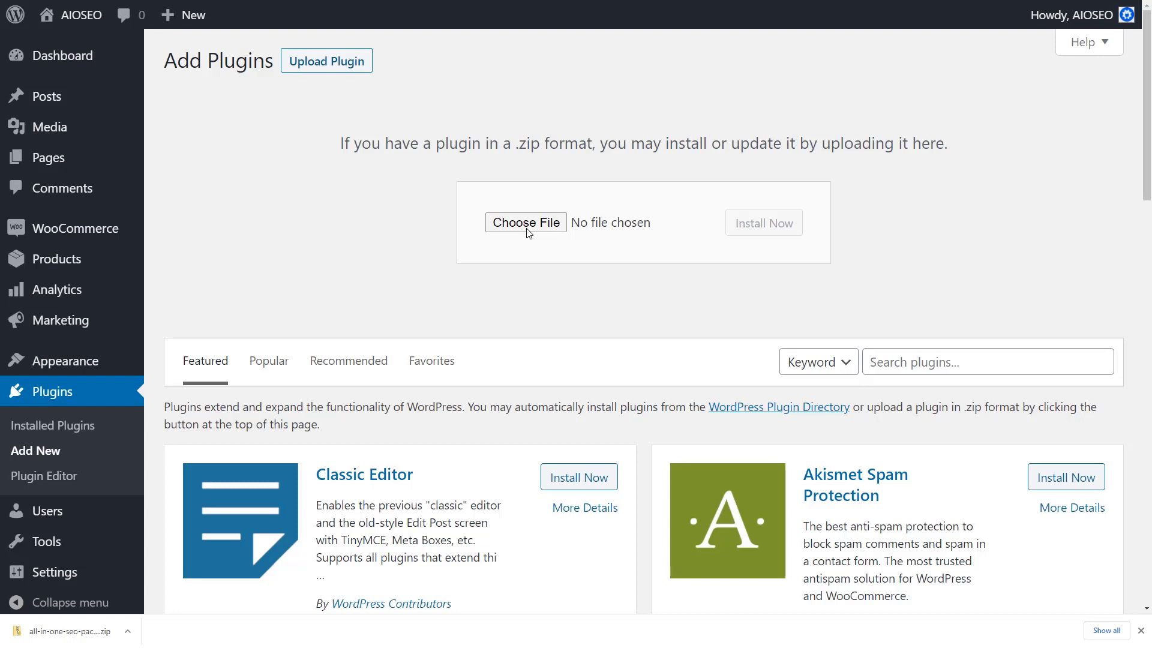
drag(66, 631, 527, 231)
Install the uploaded All in One SEO Pro plugin and activate it
click(774, 227)
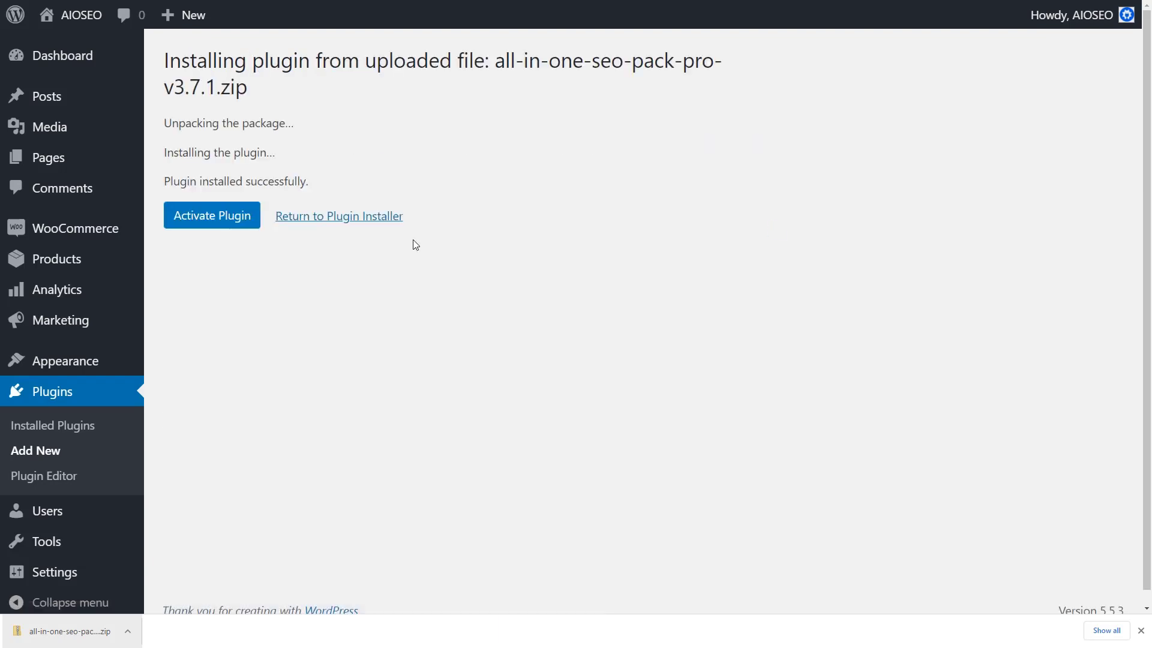
click(212, 215)
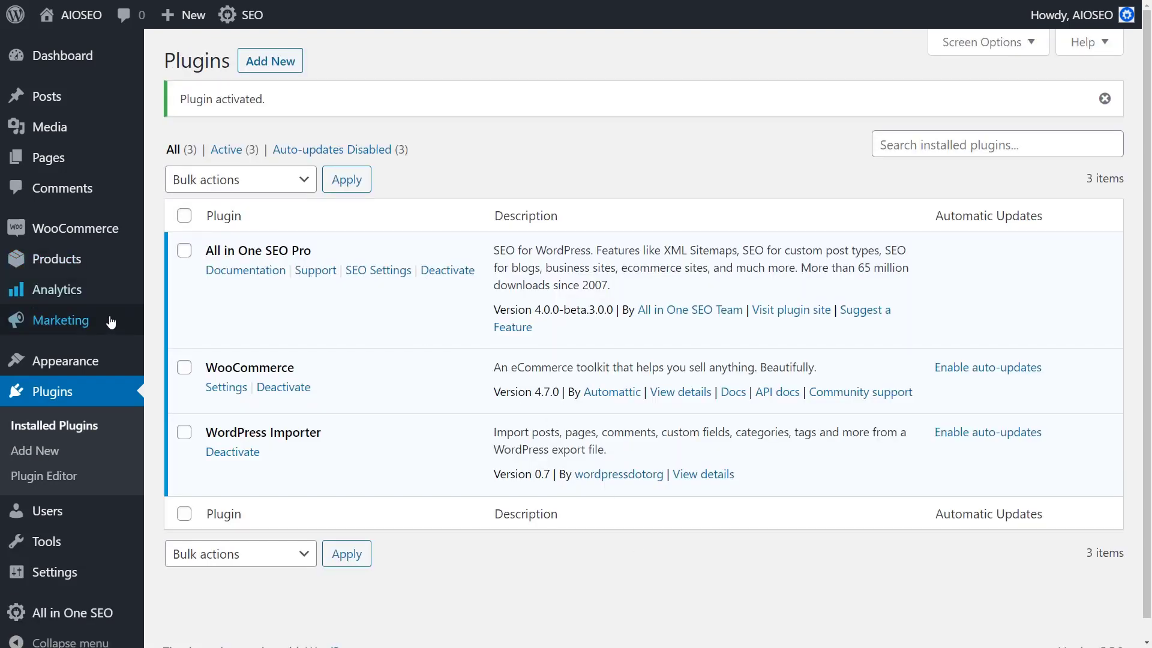
scroll(90, 501, down, 1)
mouse_move(74, 595)
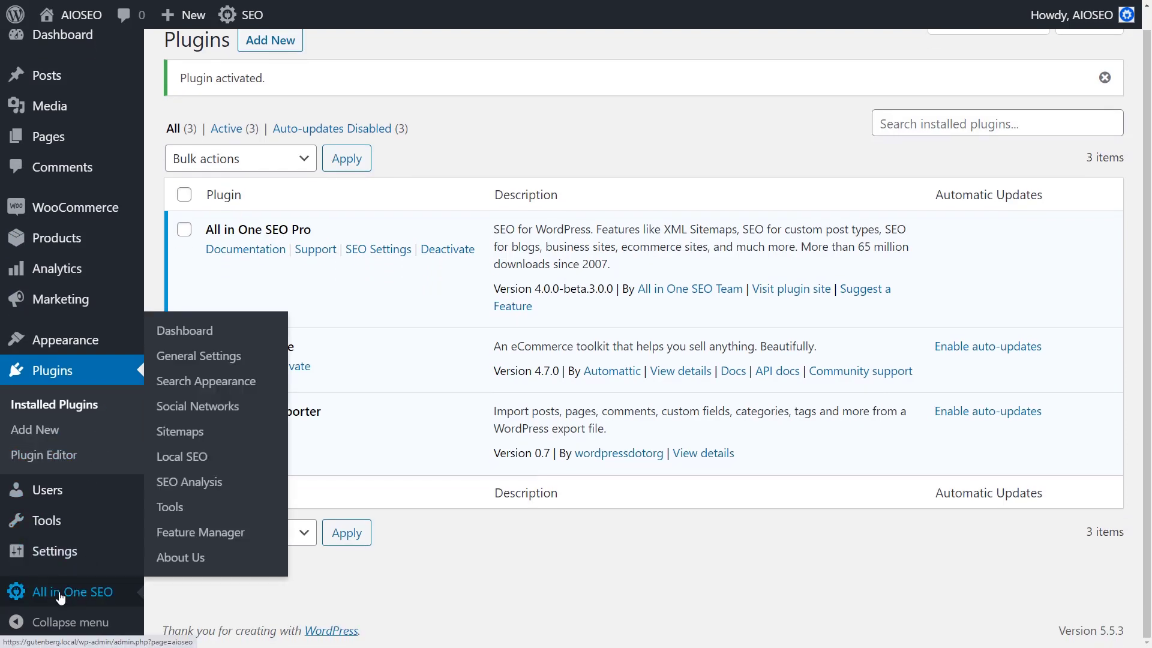
Launch the AIOSEO setup wizard and review Step 1 with category Blog and site title AIOSEO
click(60, 594)
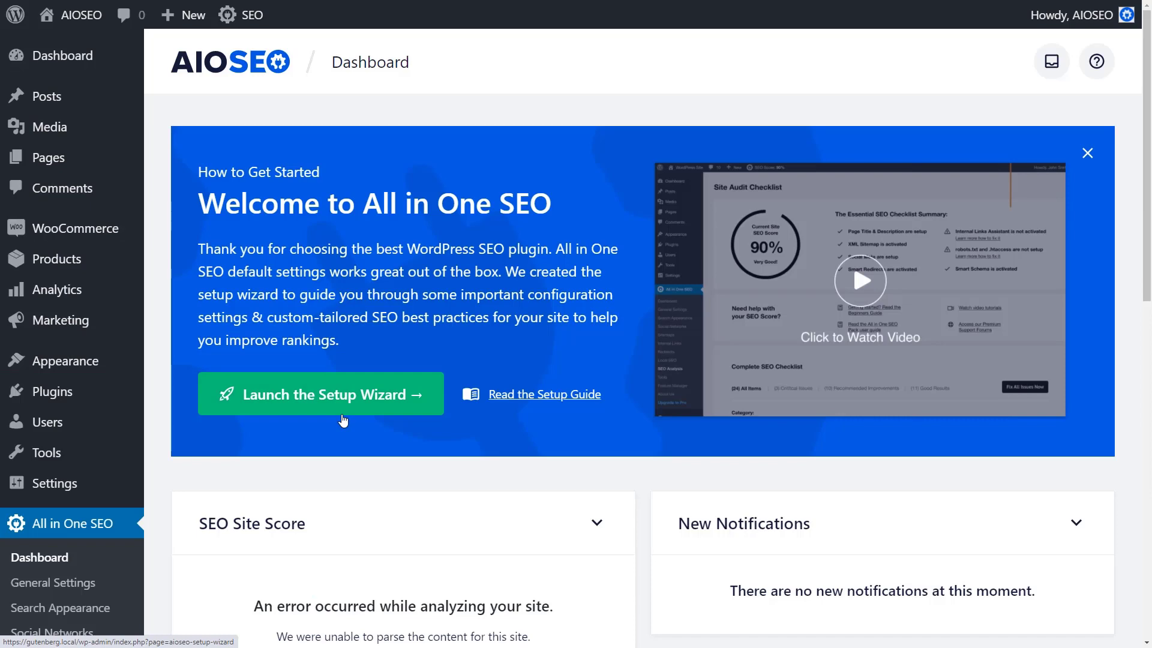
click(343, 414)
click(555, 393)
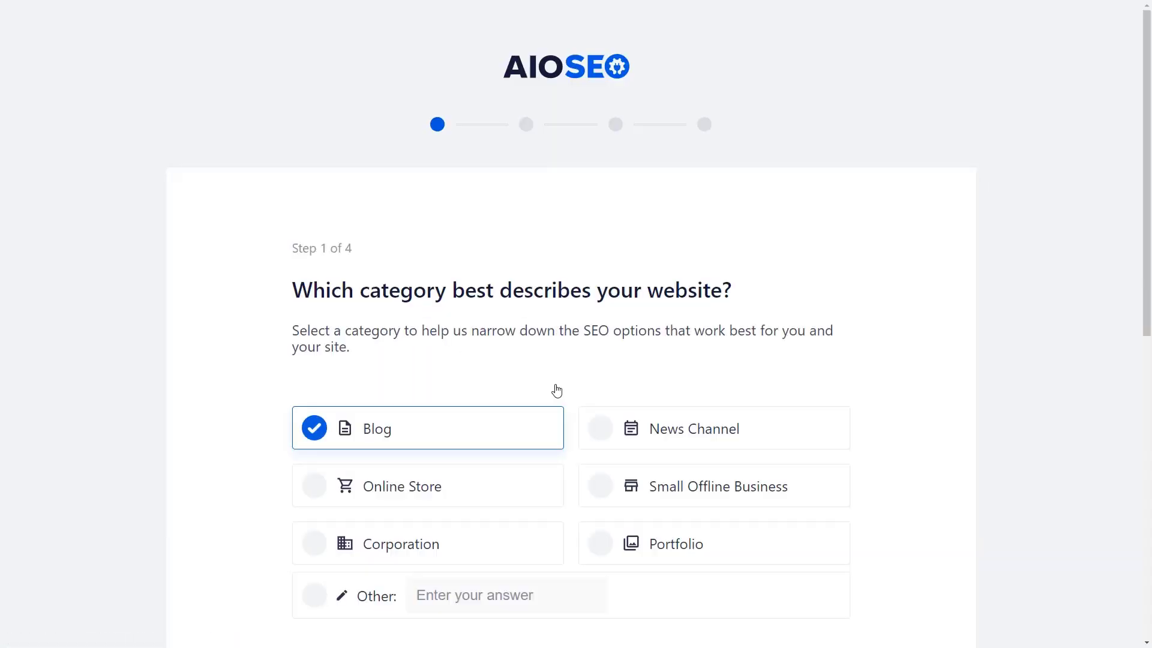
scroll(557, 390, down, 1)
scroll(556, 390, down, 1)
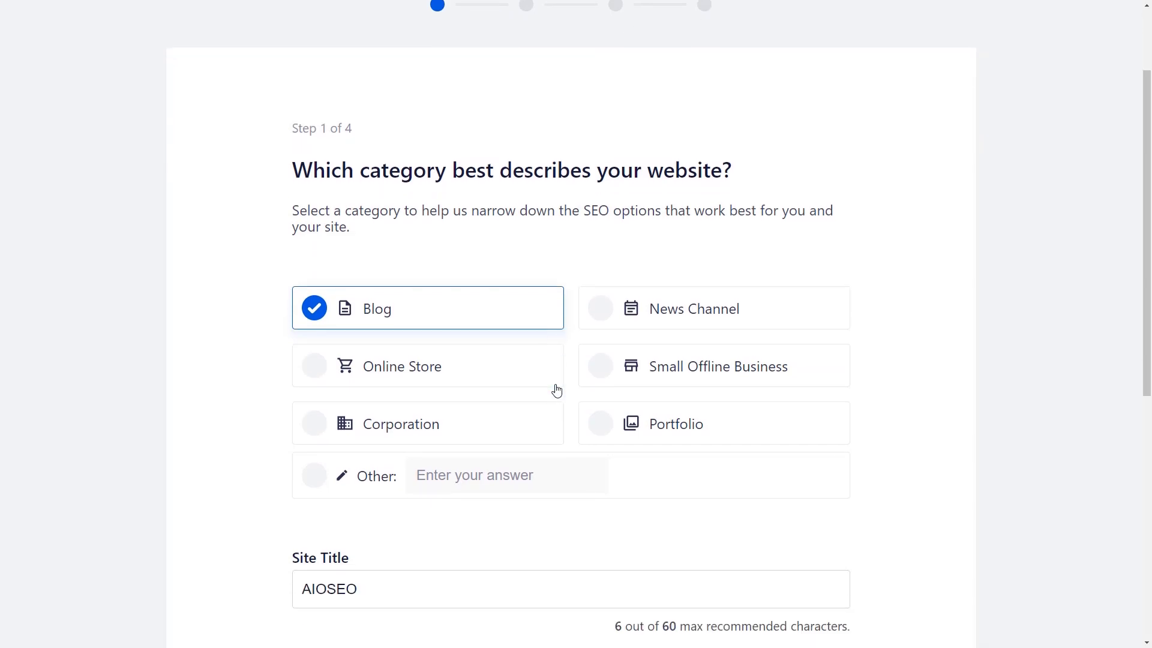
scroll(557, 390, down, 1)
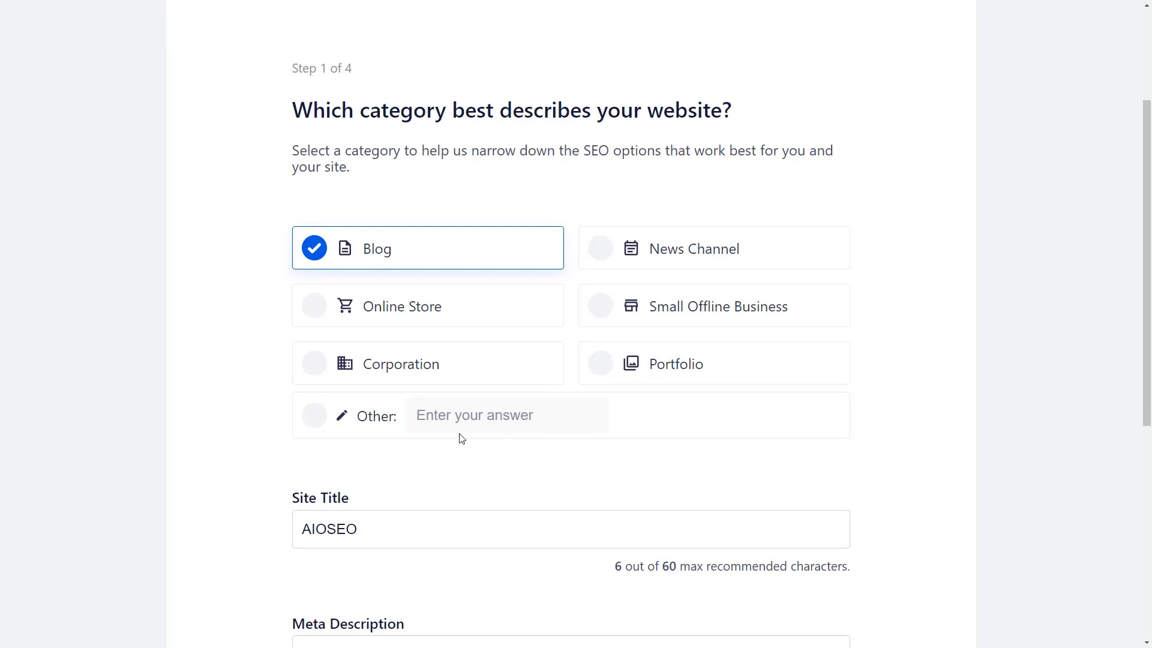
scroll(461, 438, down, 3)
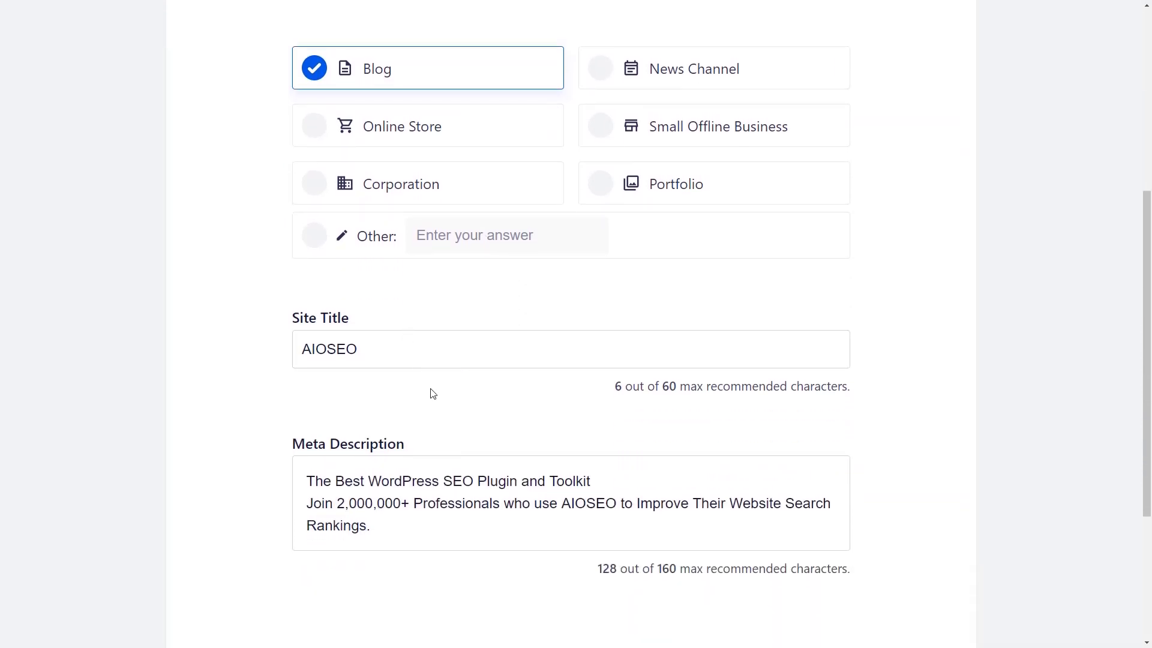
scroll(432, 393, down, 2)
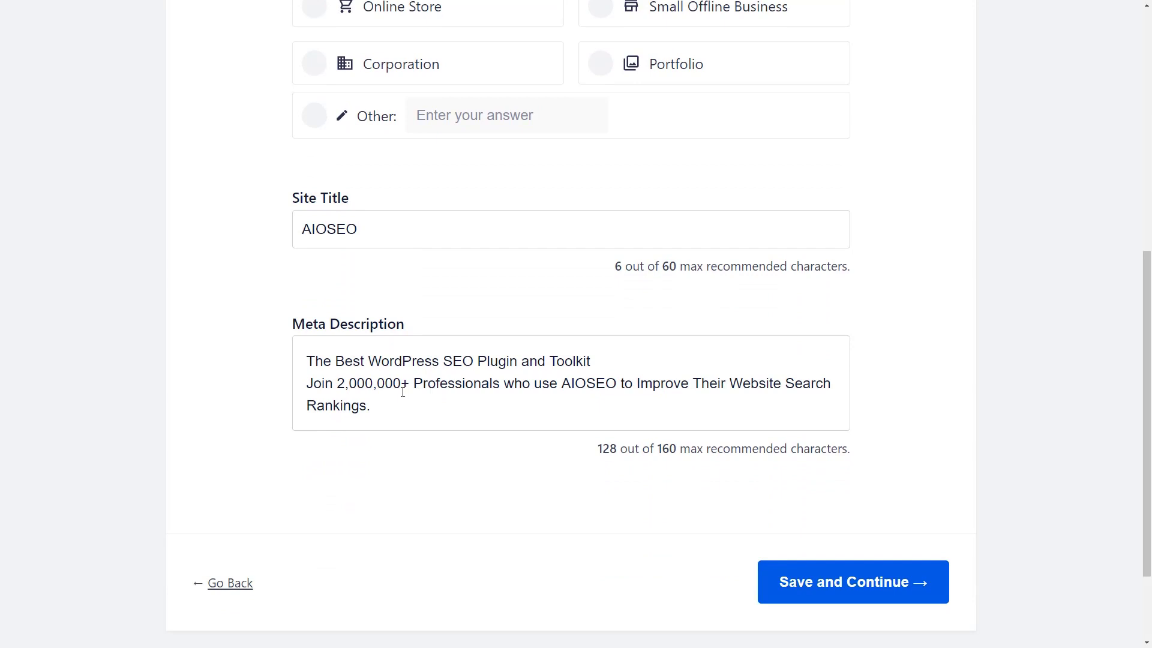
Save Step 1, then save Step 2's organization and social profile details
click(821, 585)
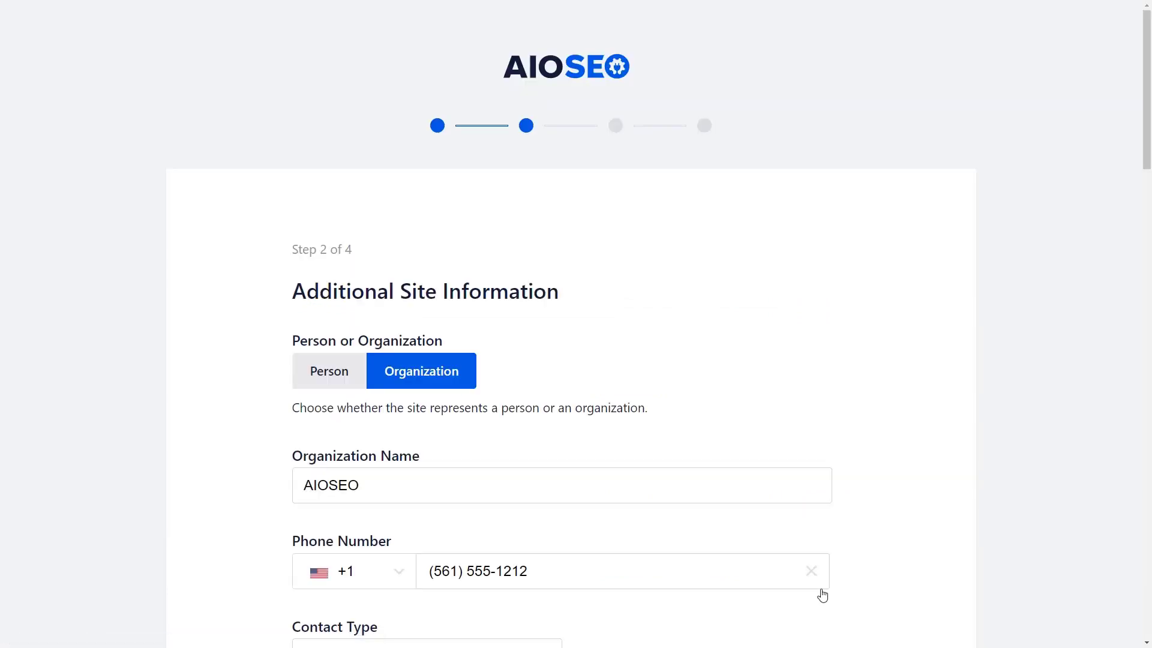
scroll(822, 595, down, 4)
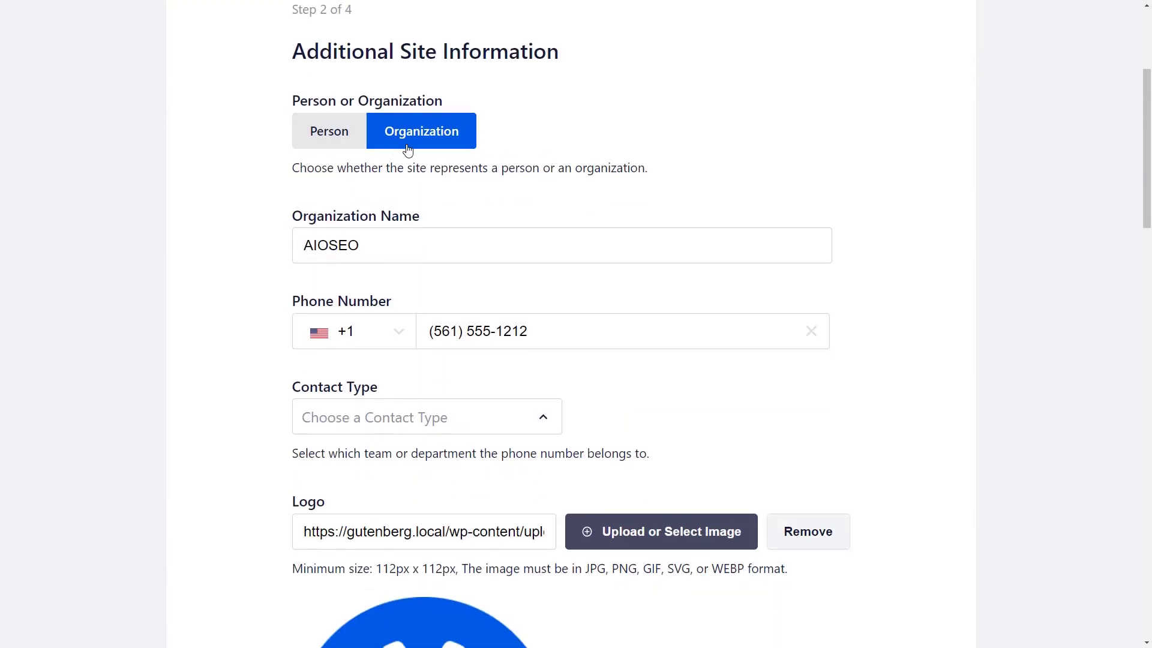
scroll(262, 333, down, 9)
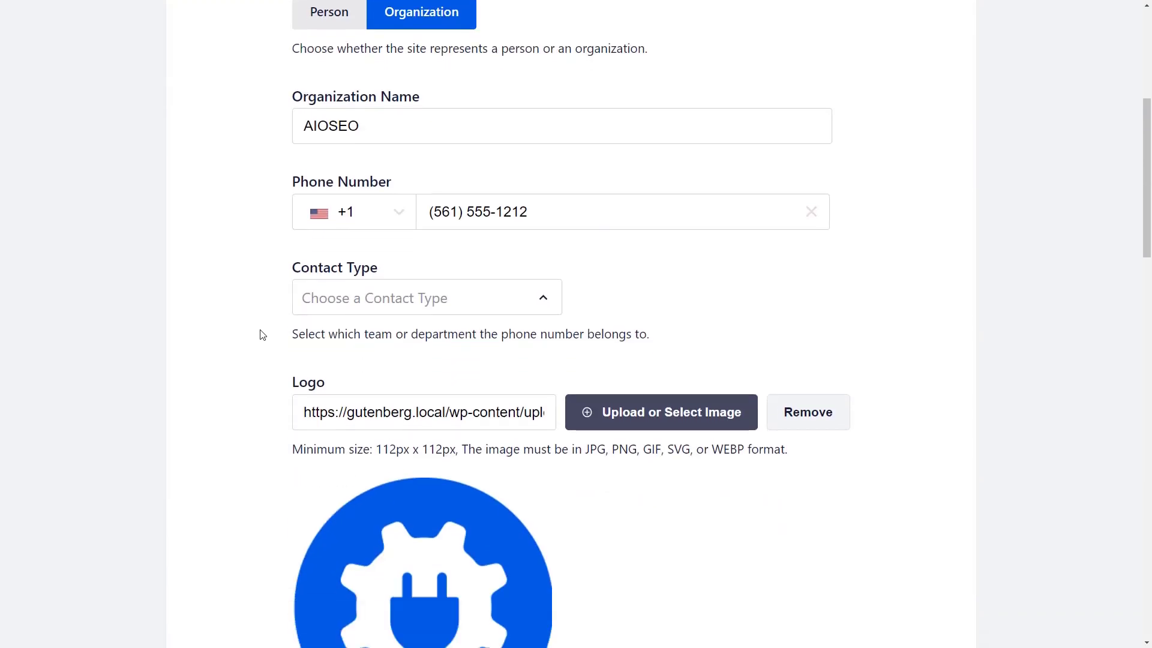
scroll(262, 335, down, 5)
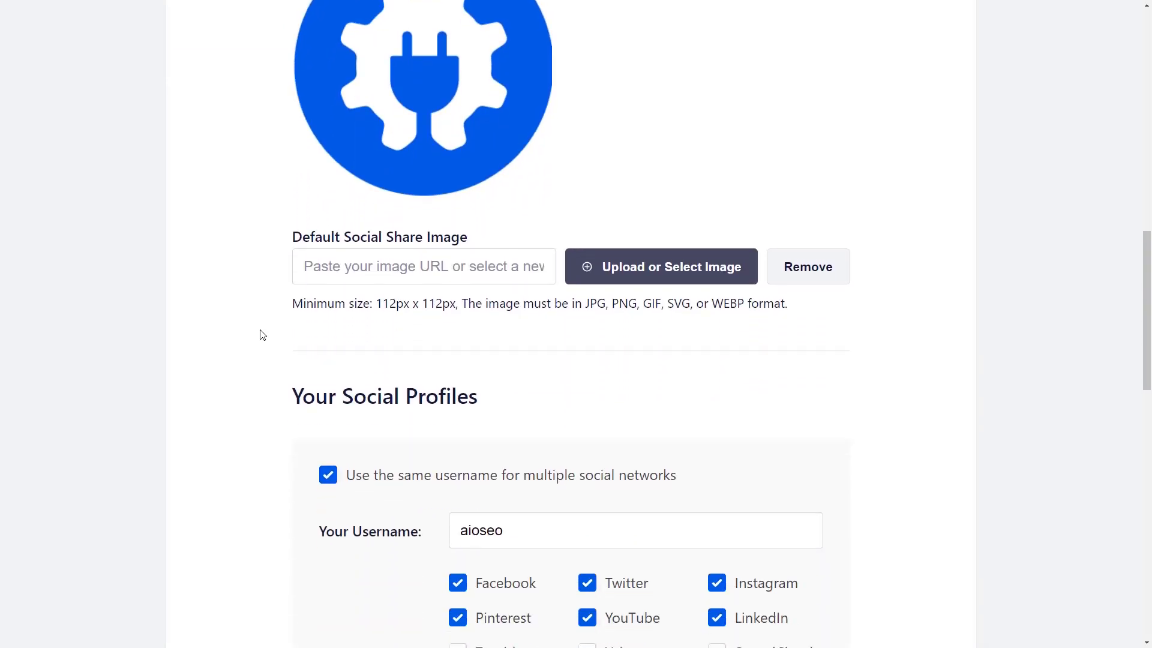
scroll(267, 335, down, 11)
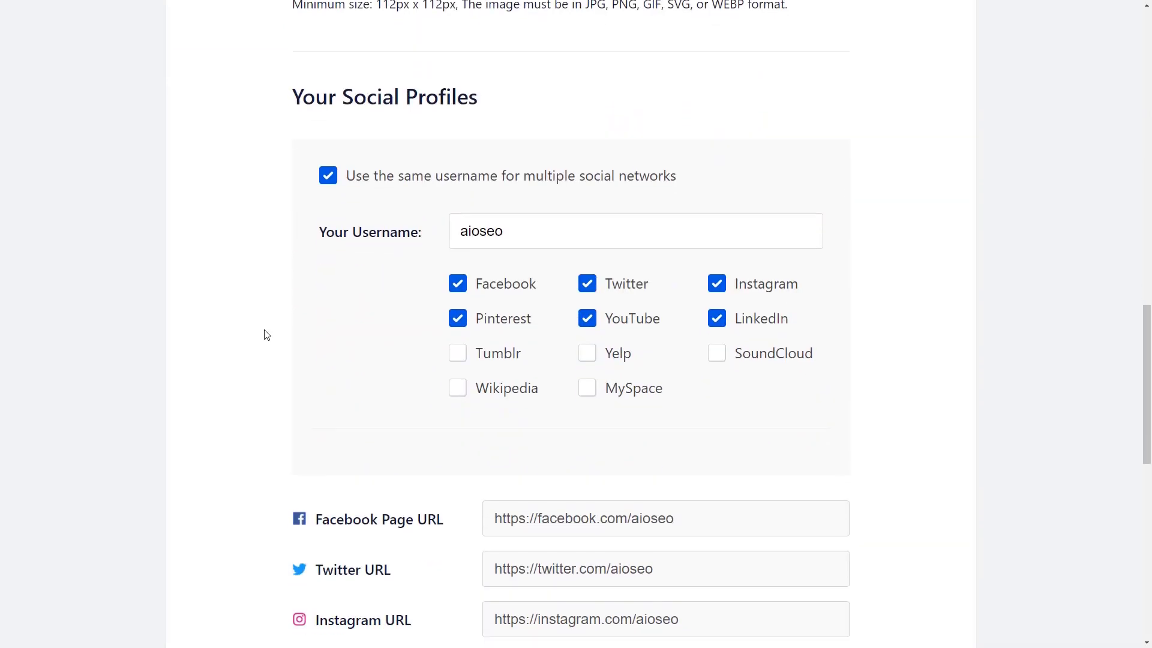
scroll(272, 218, down, 3)
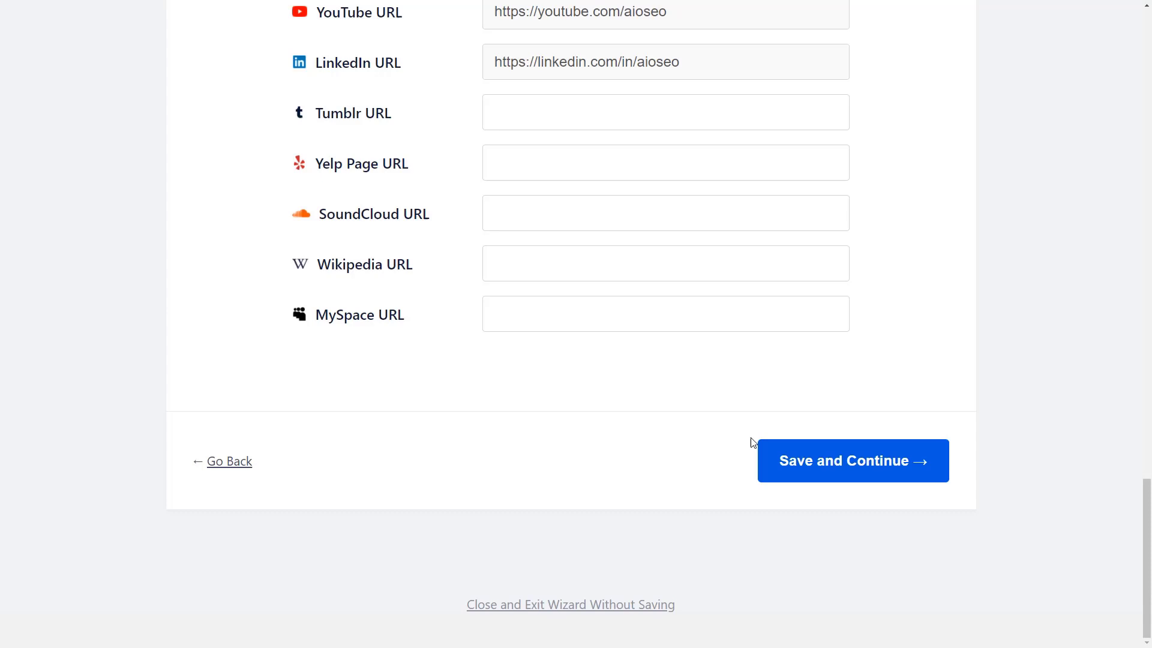
click(820, 462)
scroll(934, 433, down, 4)
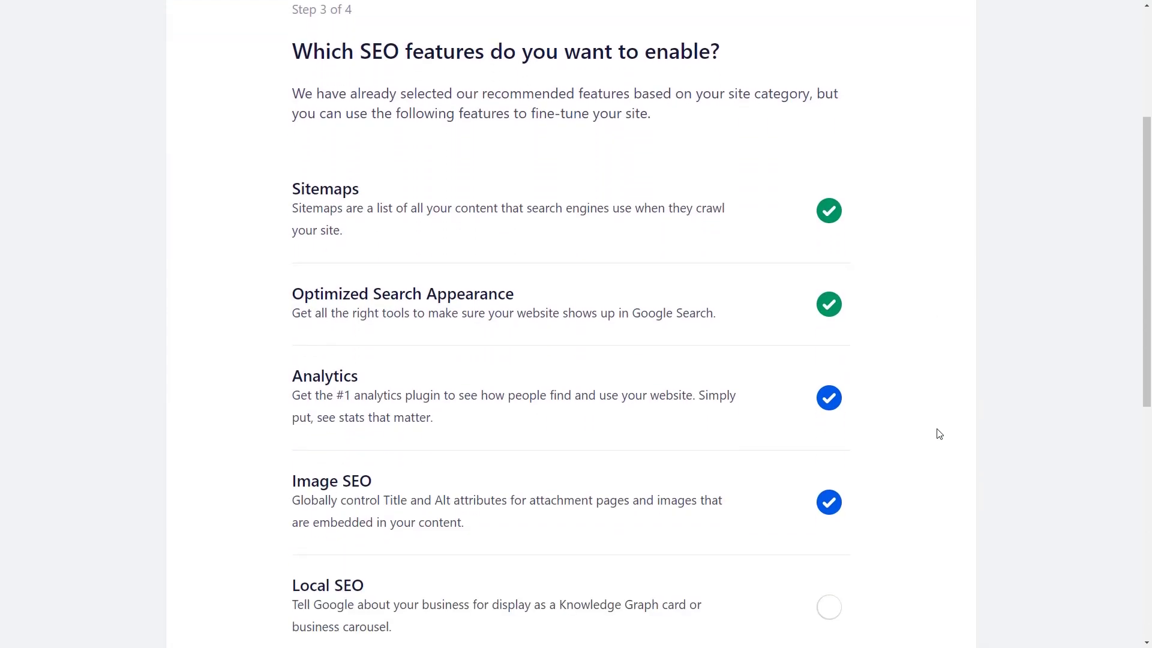
Switch on Local SEO, Video Sitemap and News Sitemap, then save the feature choices
scroll(840, 298, down, 5)
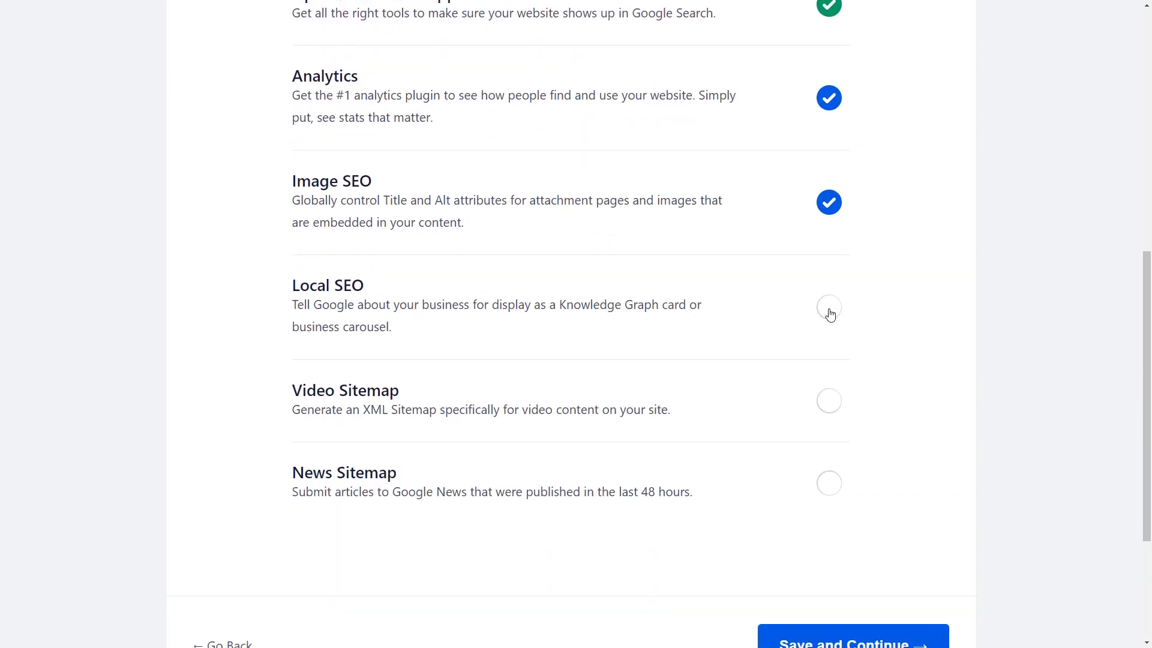
click(828, 312)
click(832, 409)
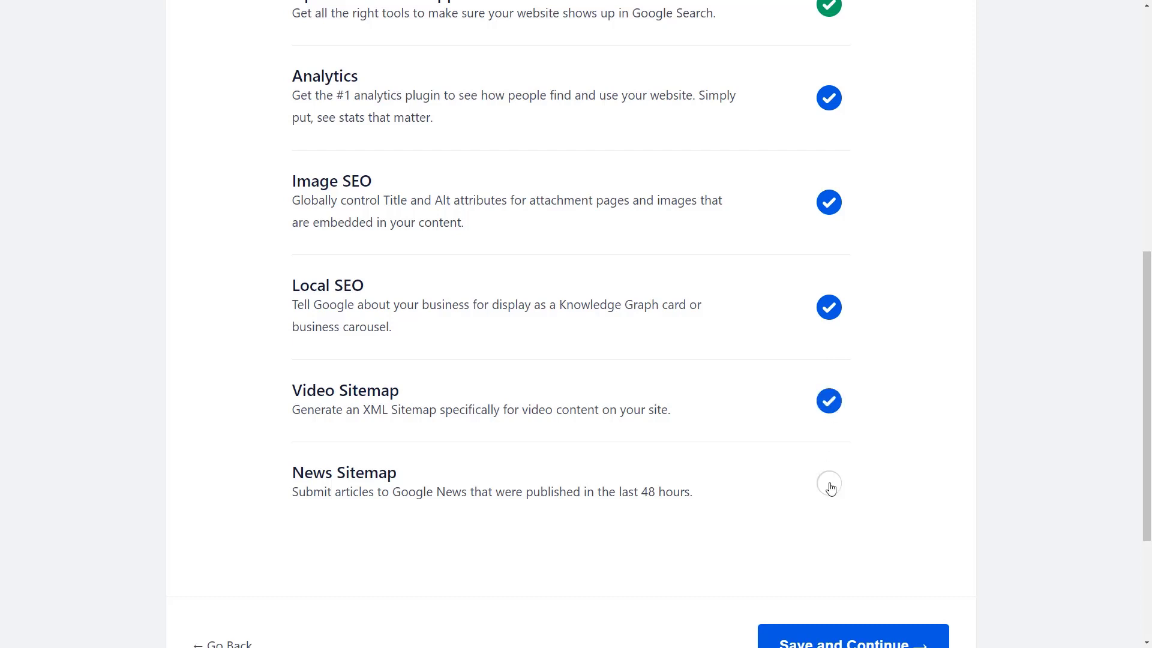
click(830, 488)
scroll(830, 489, down, 2)
click(850, 536)
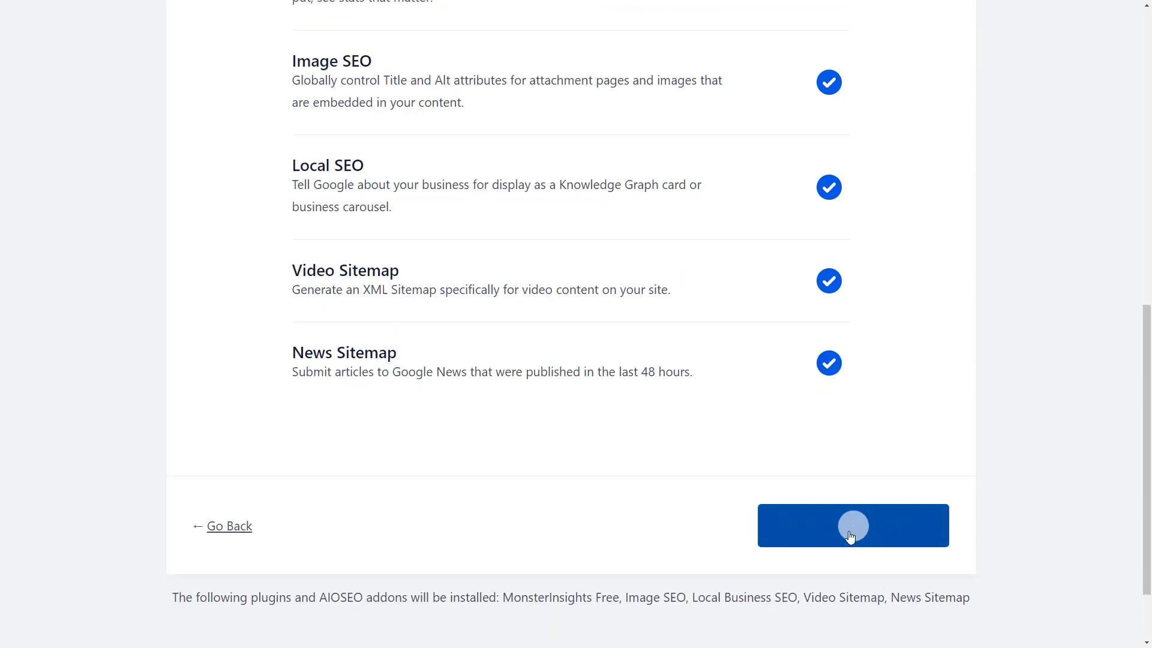
Keep Live Site, multiple authors Yes and redirect attachments Yes, then save to finish
mouse_move(521, 203)
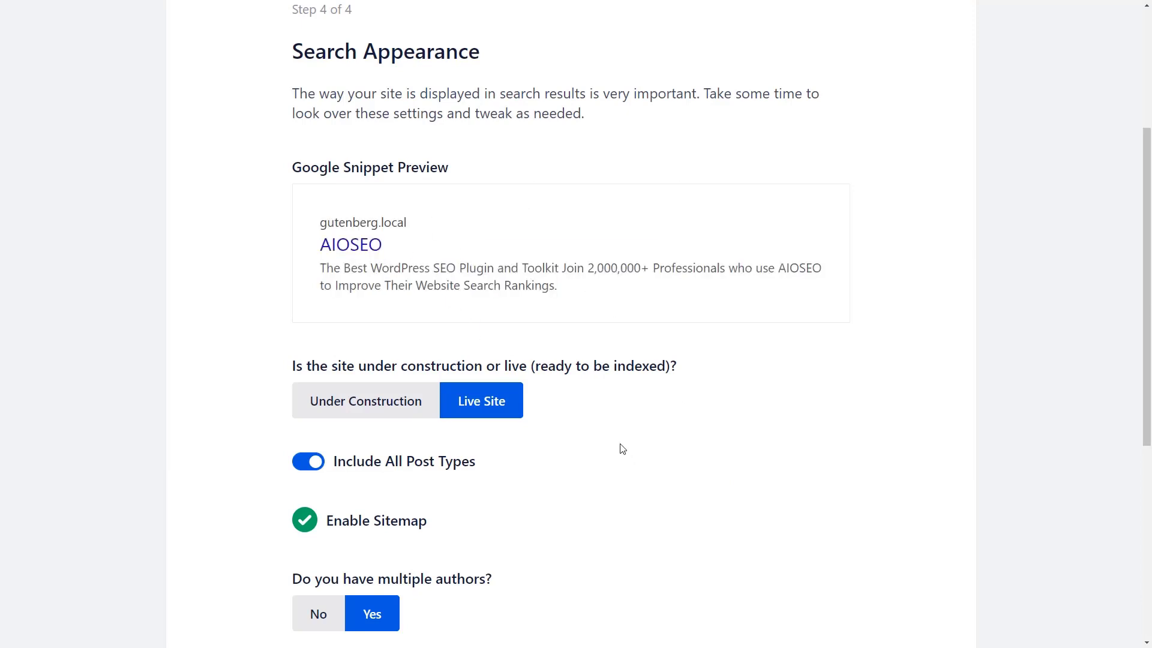
scroll(636, 410, down, 3)
scroll(636, 410, down, 1)
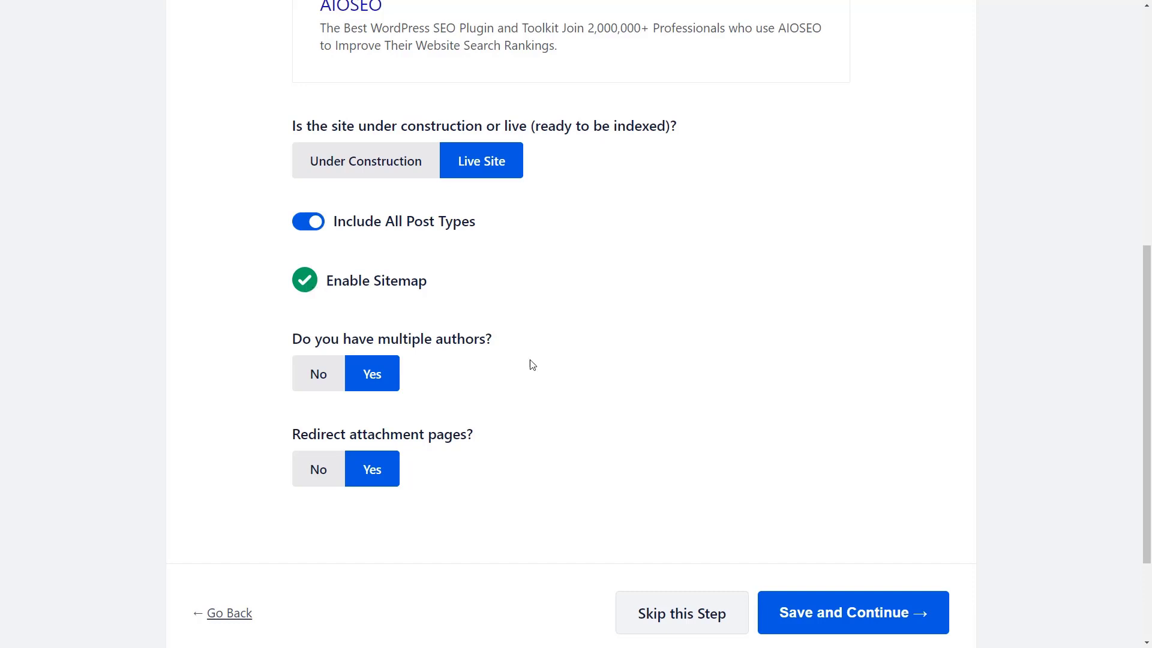
scroll(529, 362, down, 2)
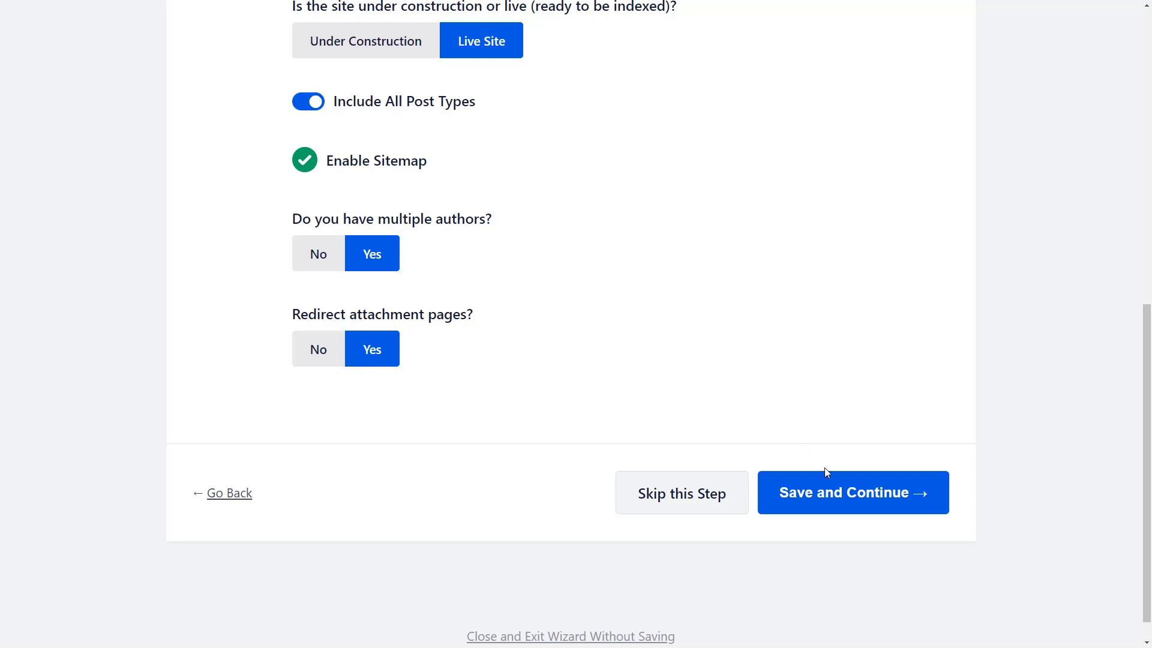
click(840, 499)
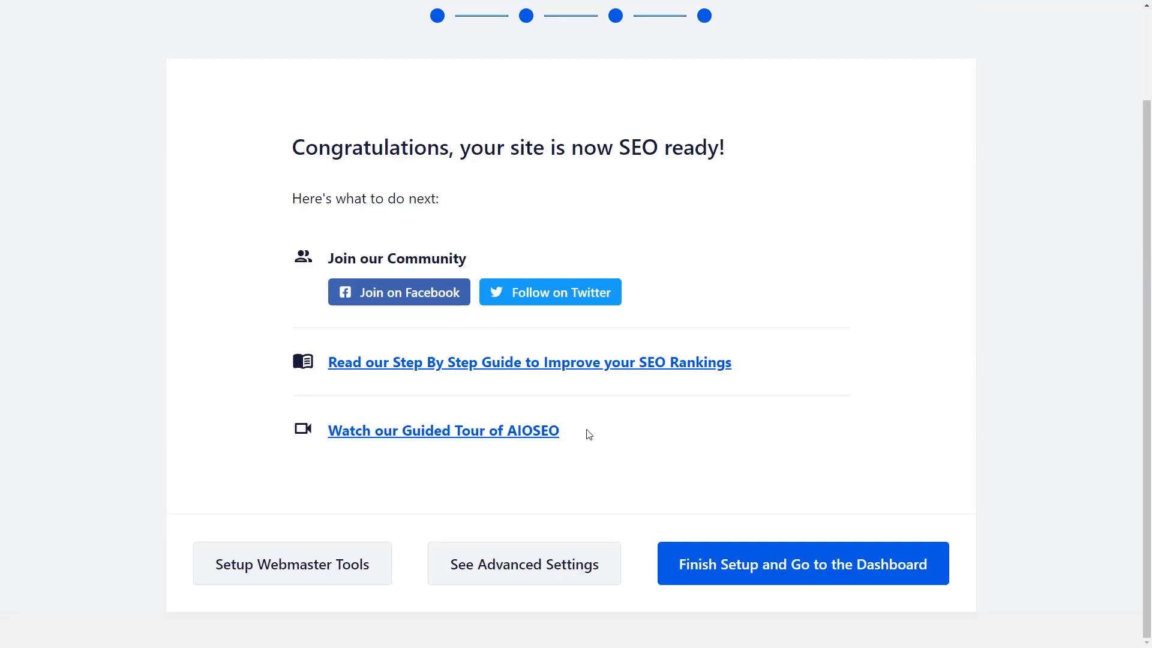
click(770, 551)
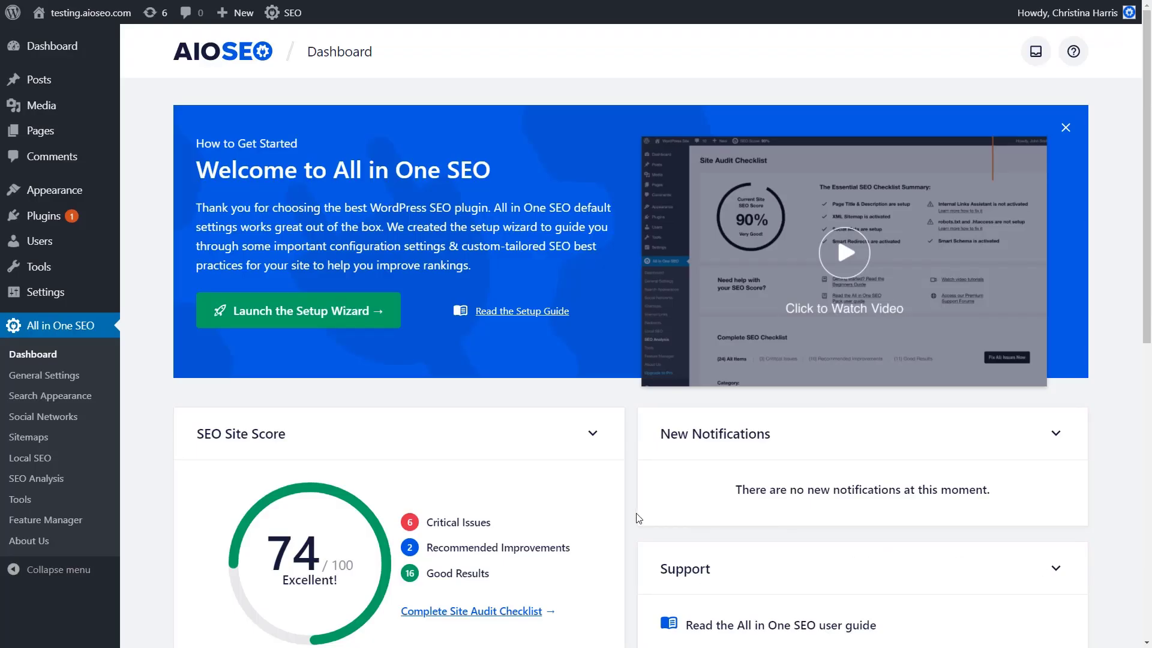
scroll(638, 518, down, 3)
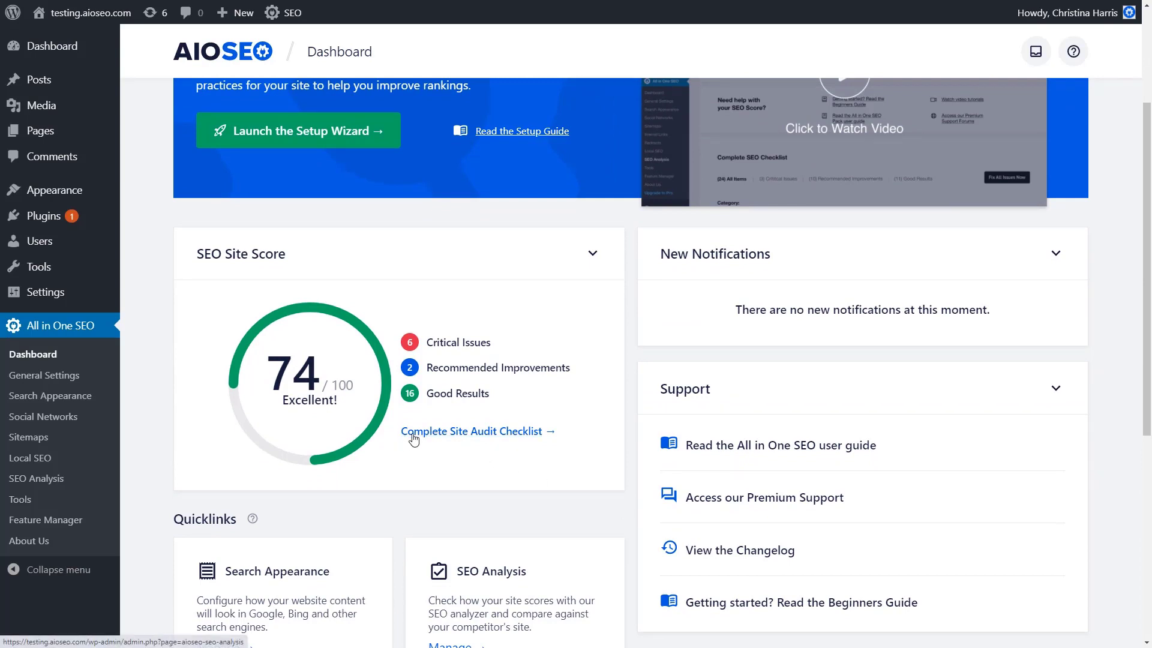
Browse the site audit checklist's 6 critical, 2 recommended and 16 good items
click(436, 436)
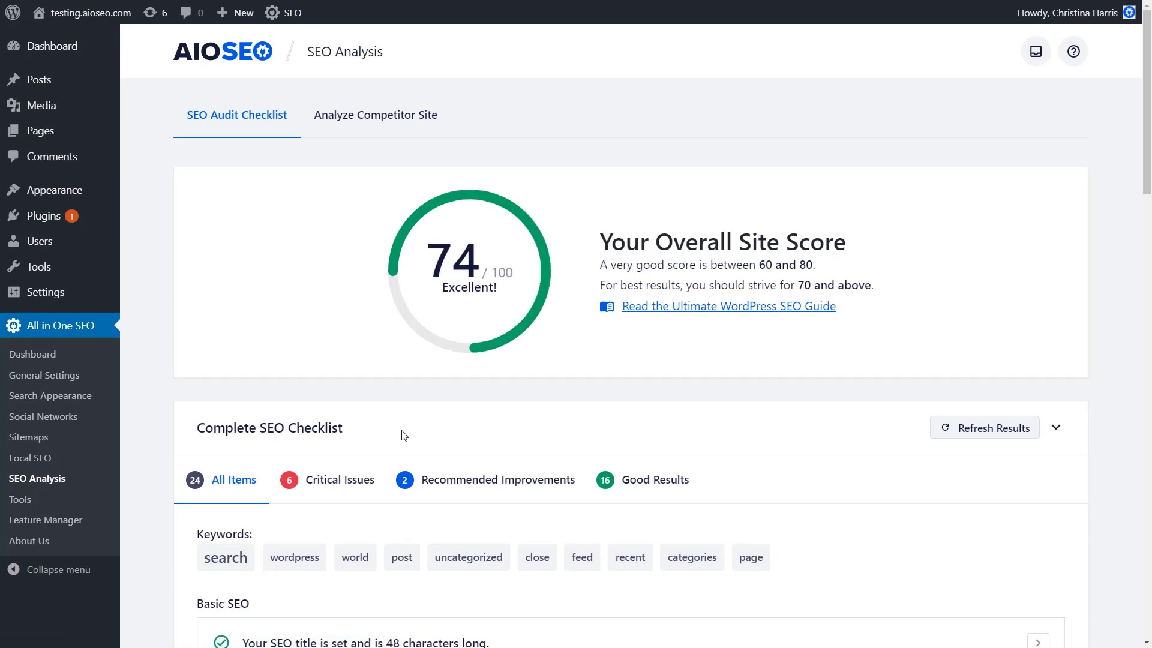
click(334, 481)
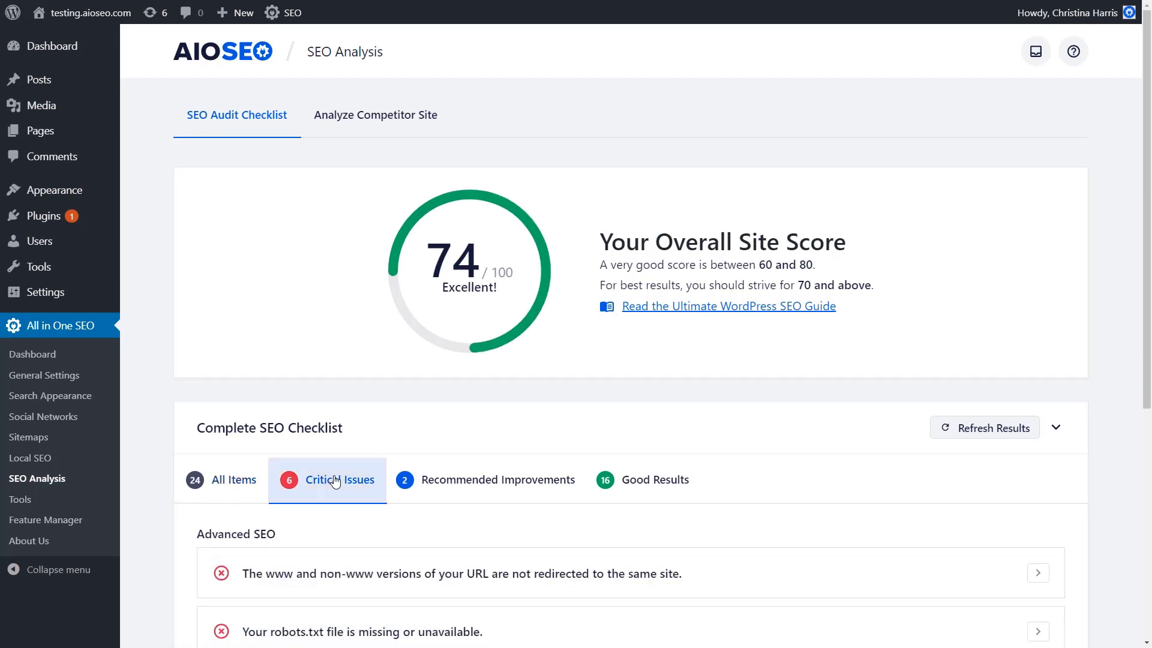
scroll(335, 480, down, 3)
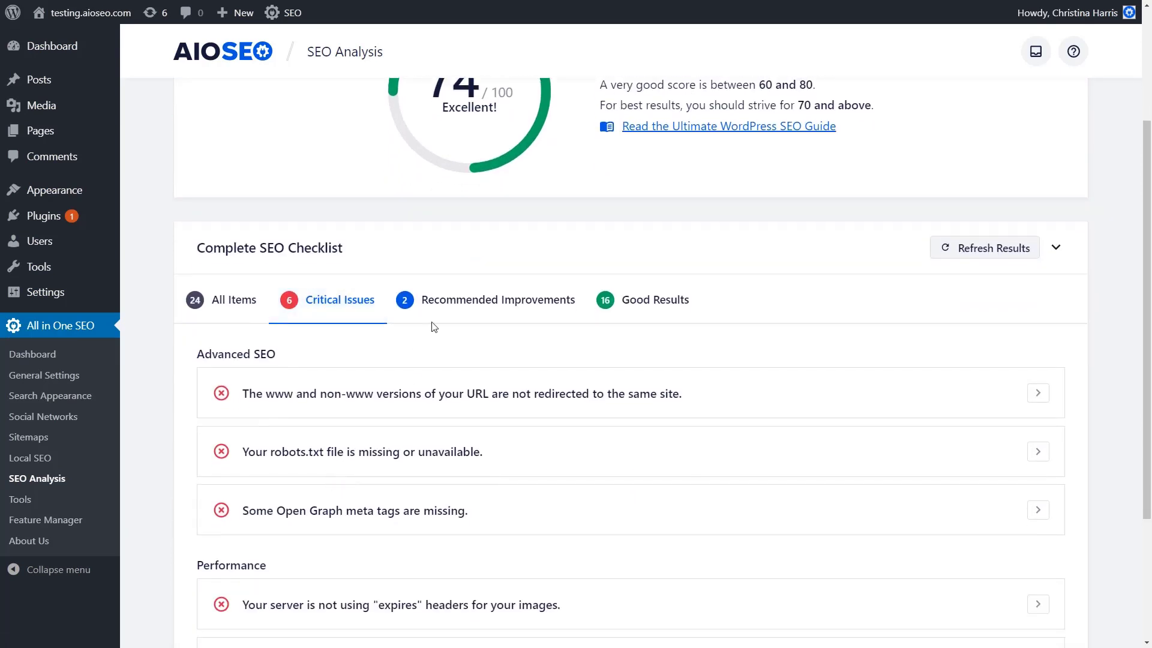
click(453, 312)
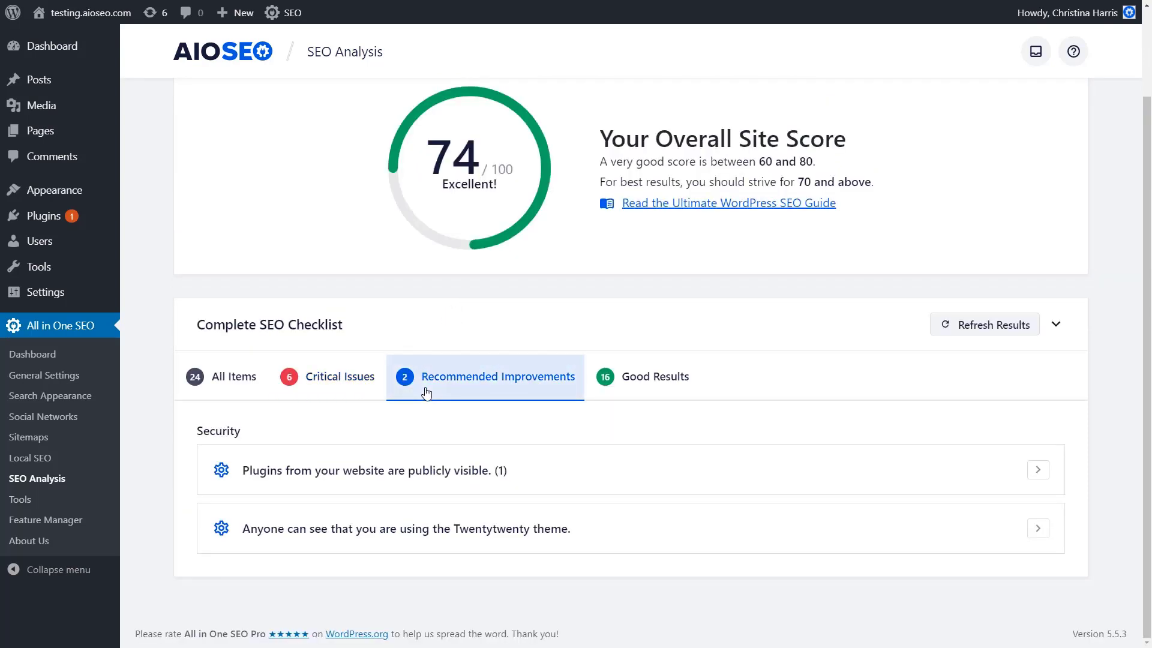
click(647, 380)
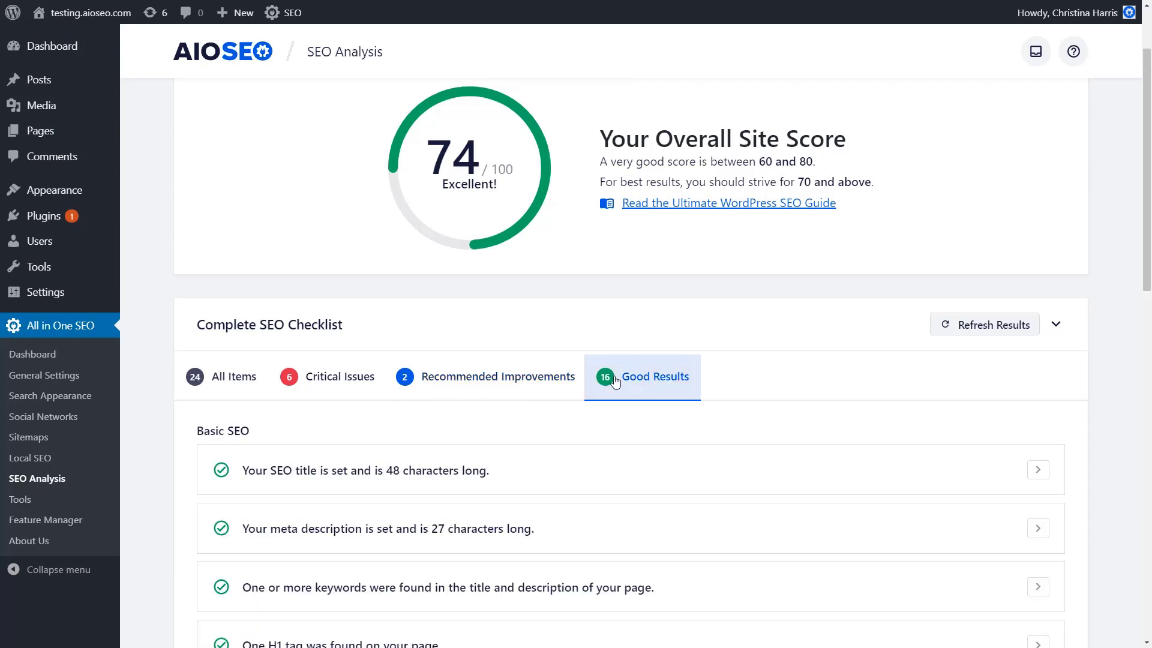
click(318, 396)
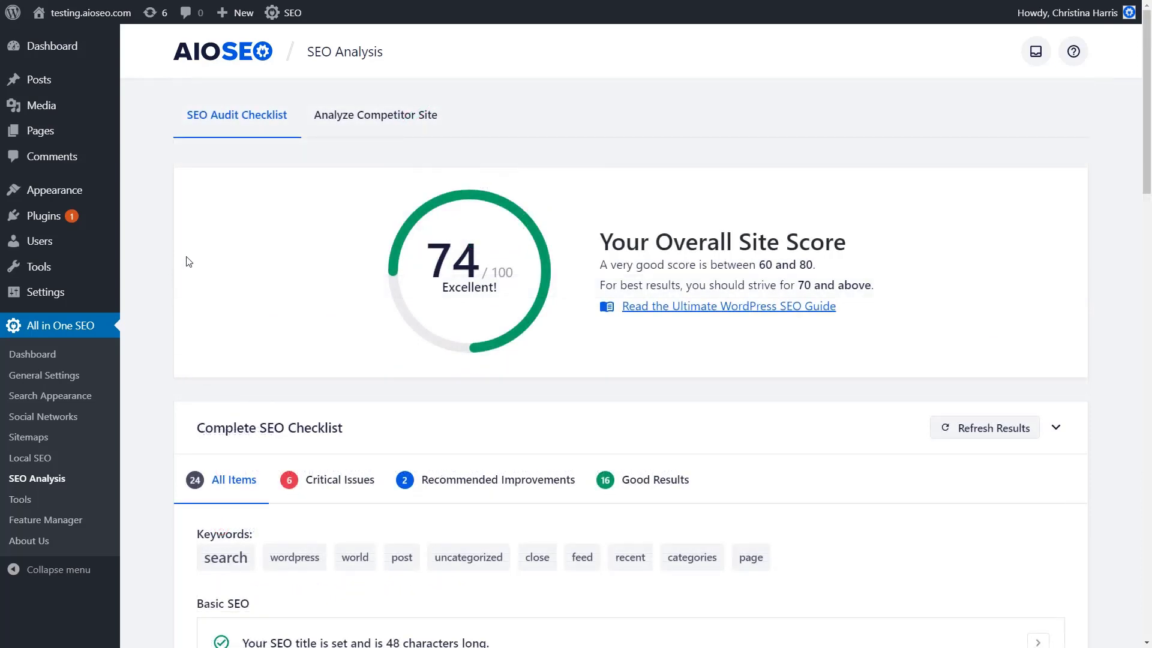
Show the Analyze Competitor Site report for wpforms.com, scored 72/100 with 7 critical issues
click(377, 122)
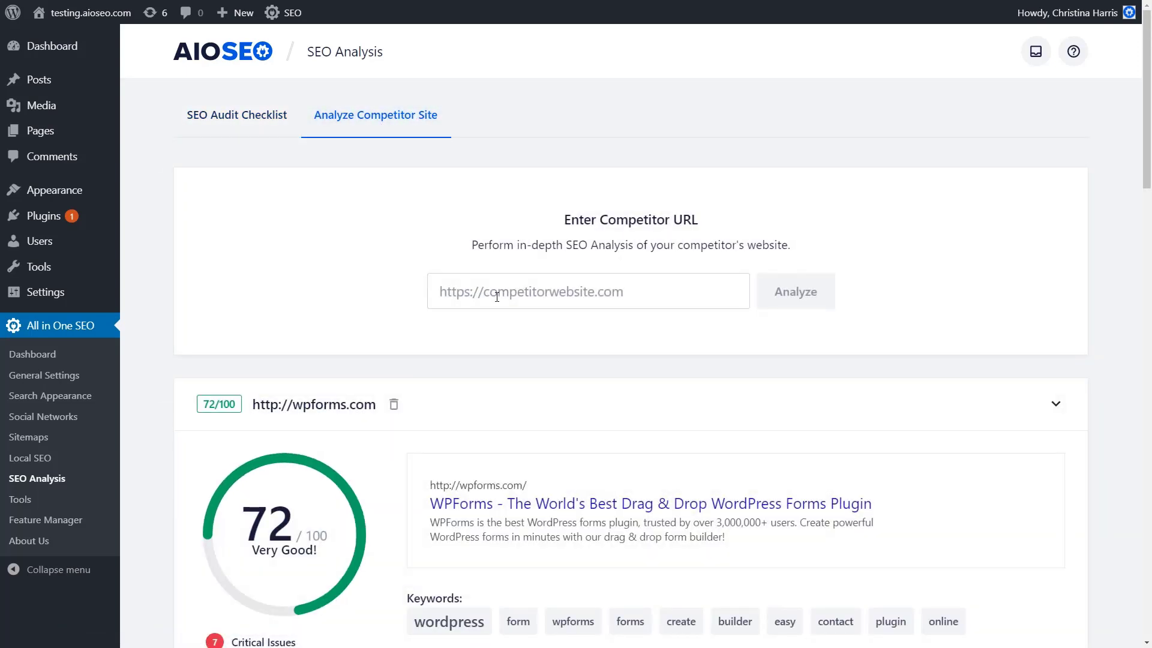
scroll(368, 323, down, 2)
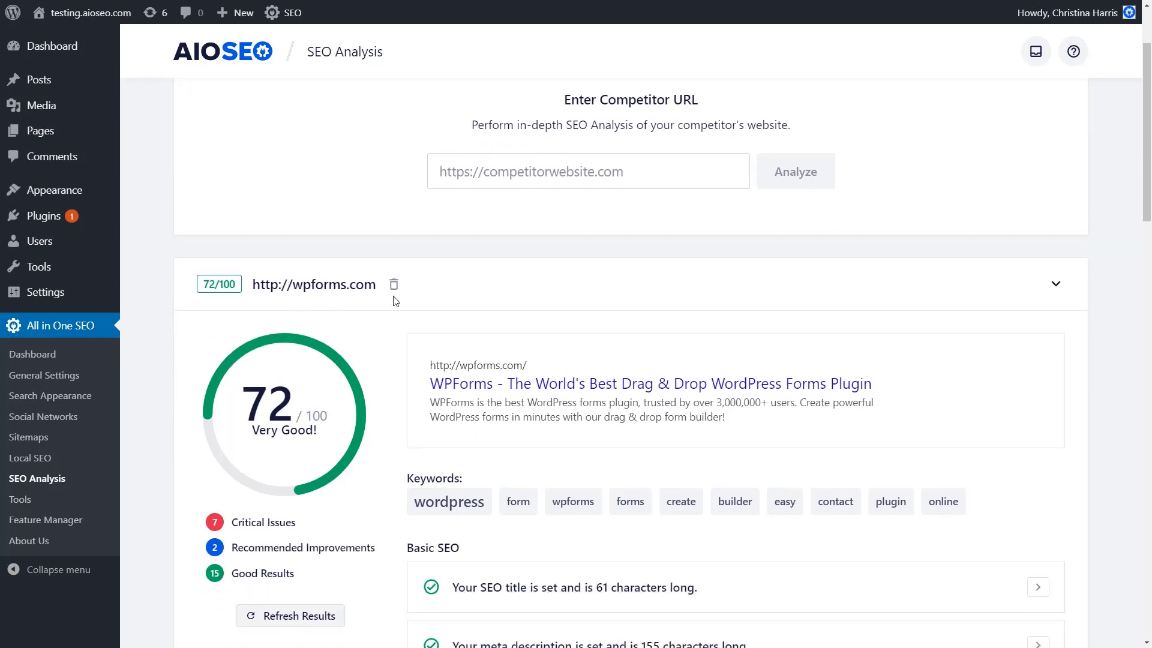
scroll(384, 309, up, 2)
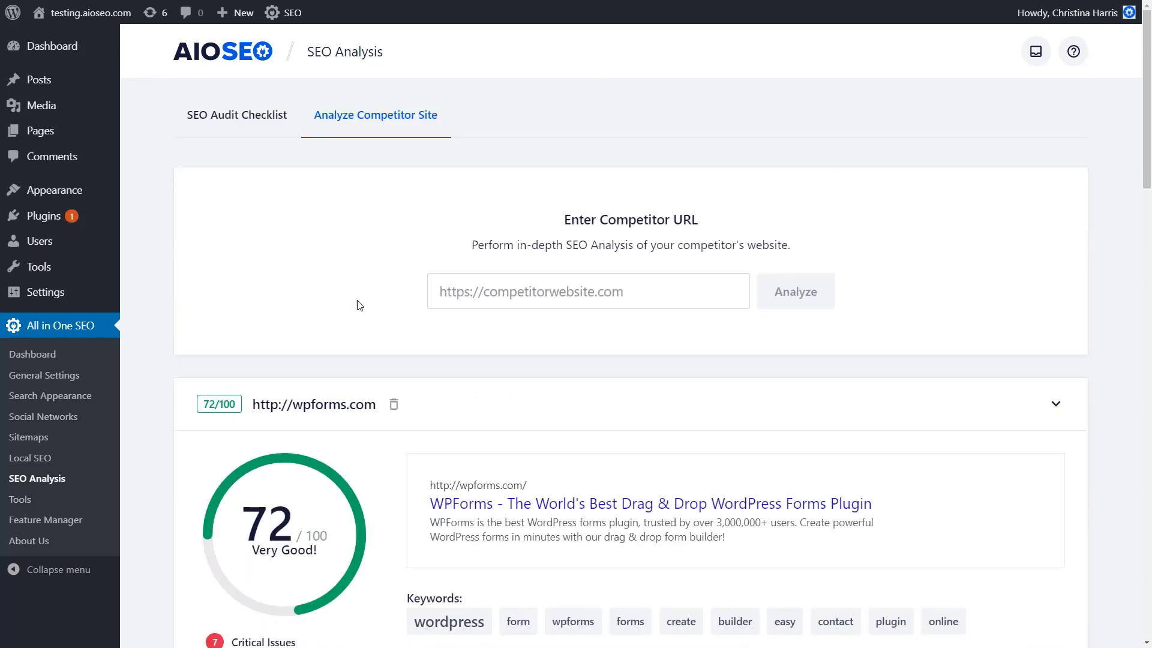
Open the How to Lock Content in WordPress for Premium Subscribers draft for editing
mouse_move(48, 87)
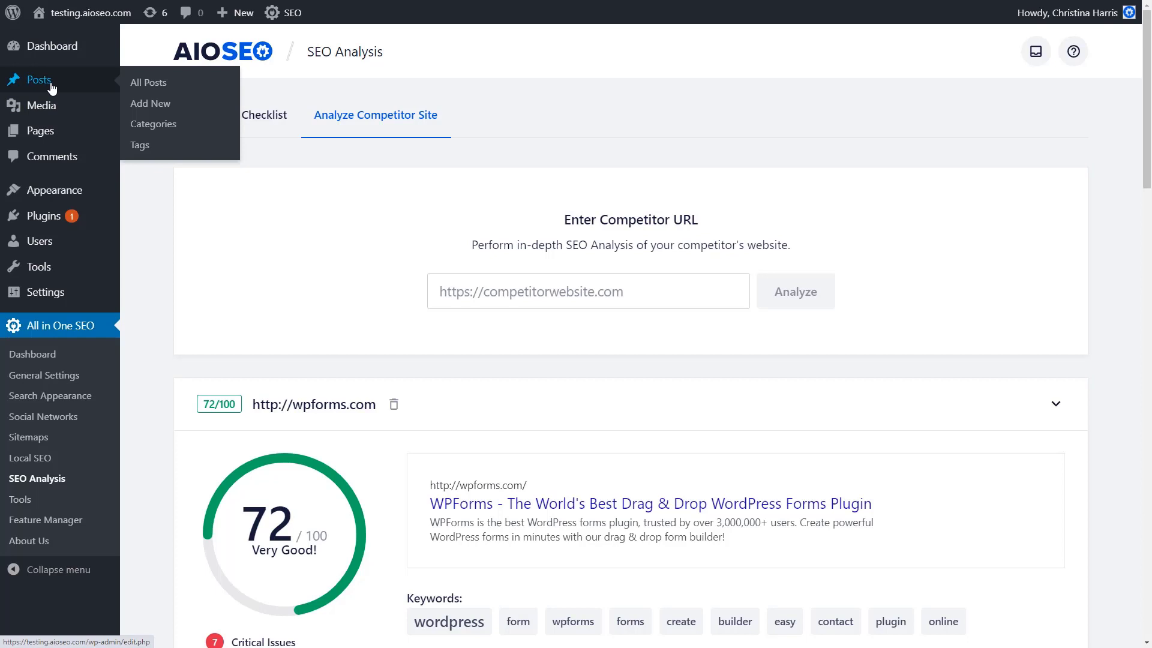
click(147, 84)
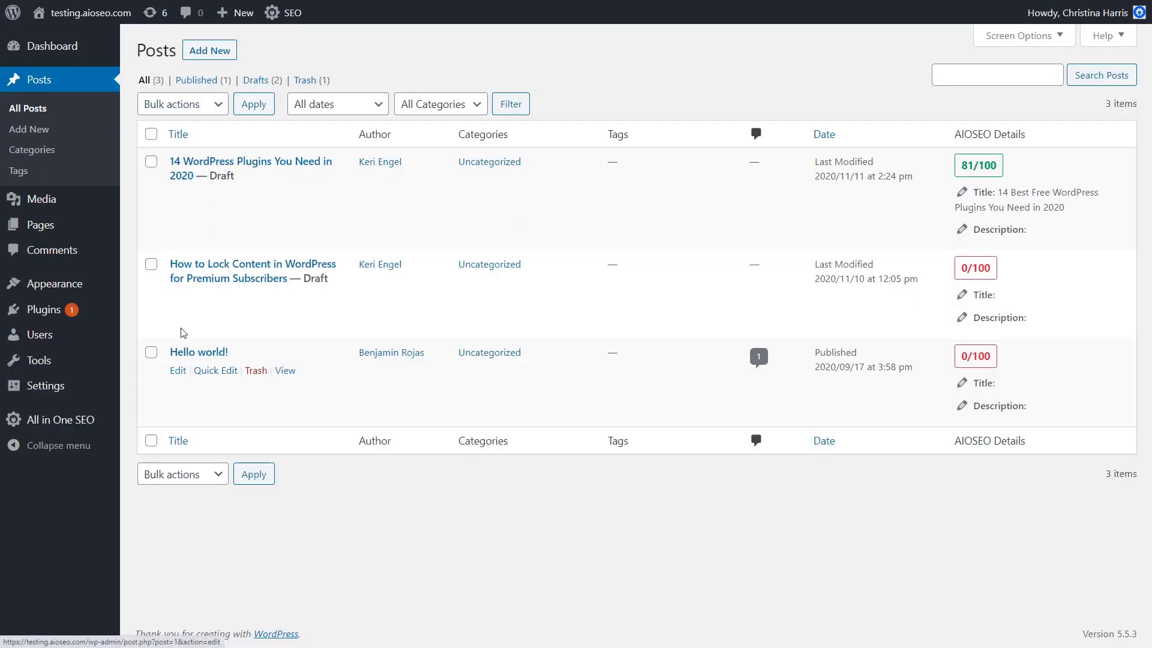
click(178, 296)
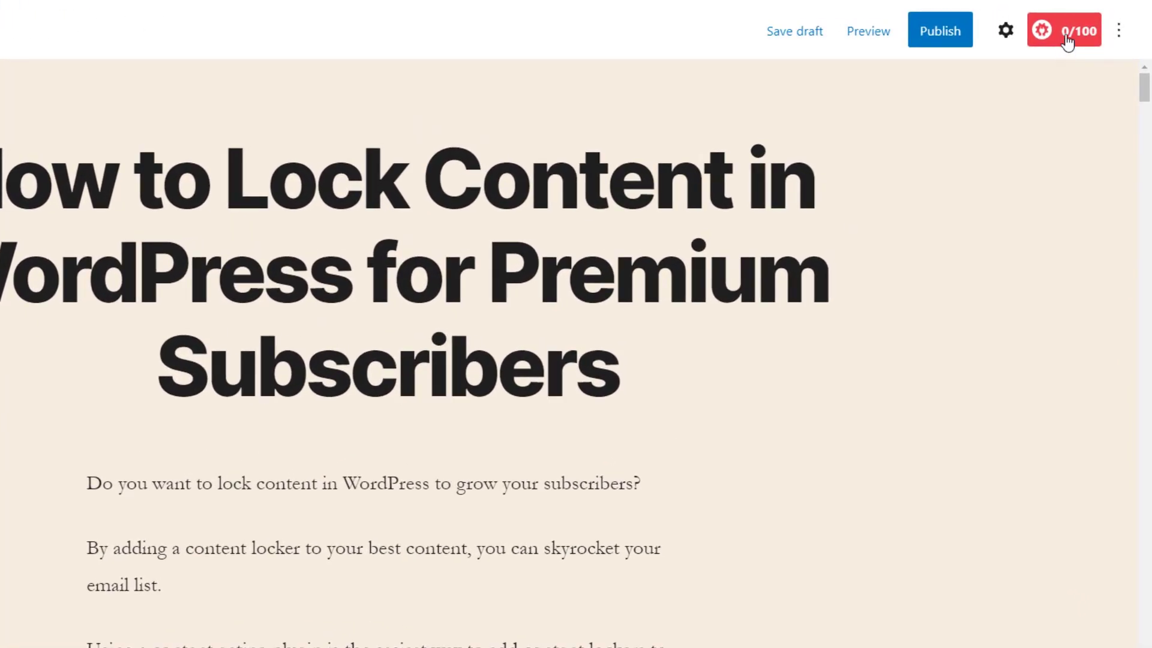
Add 'lock content' as the post's focus keyphrase in the AIOSEO panel
click(1066, 42)
click(942, 590)
text(lock content)
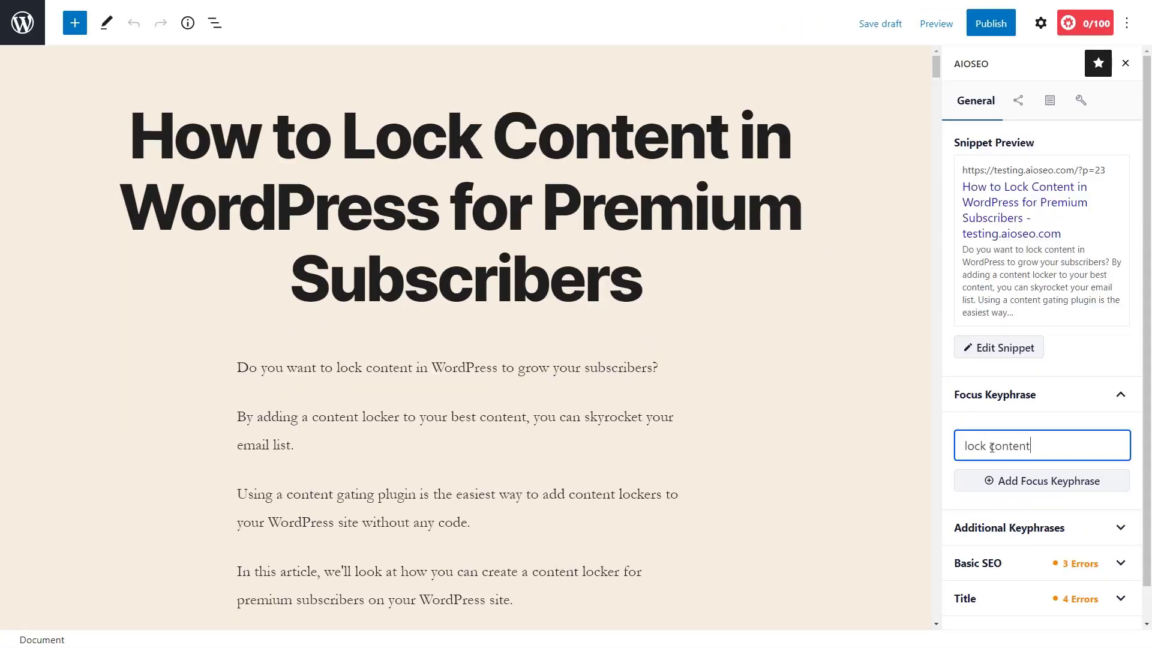
click(999, 480)
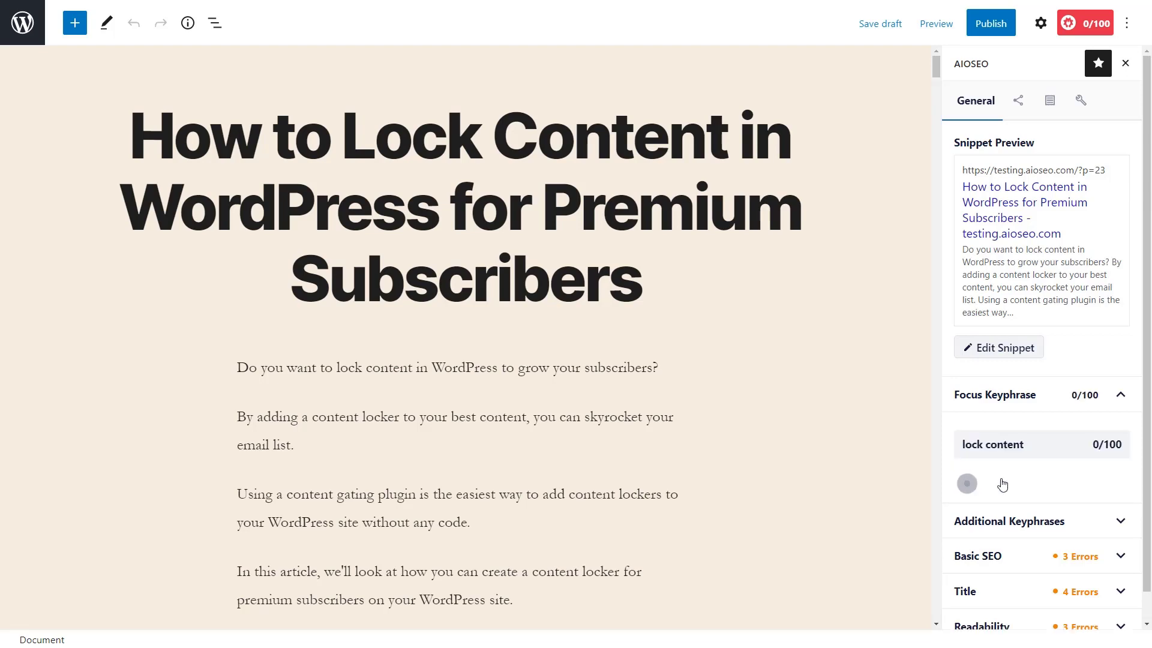
drag(1147, 350, 1145, 407)
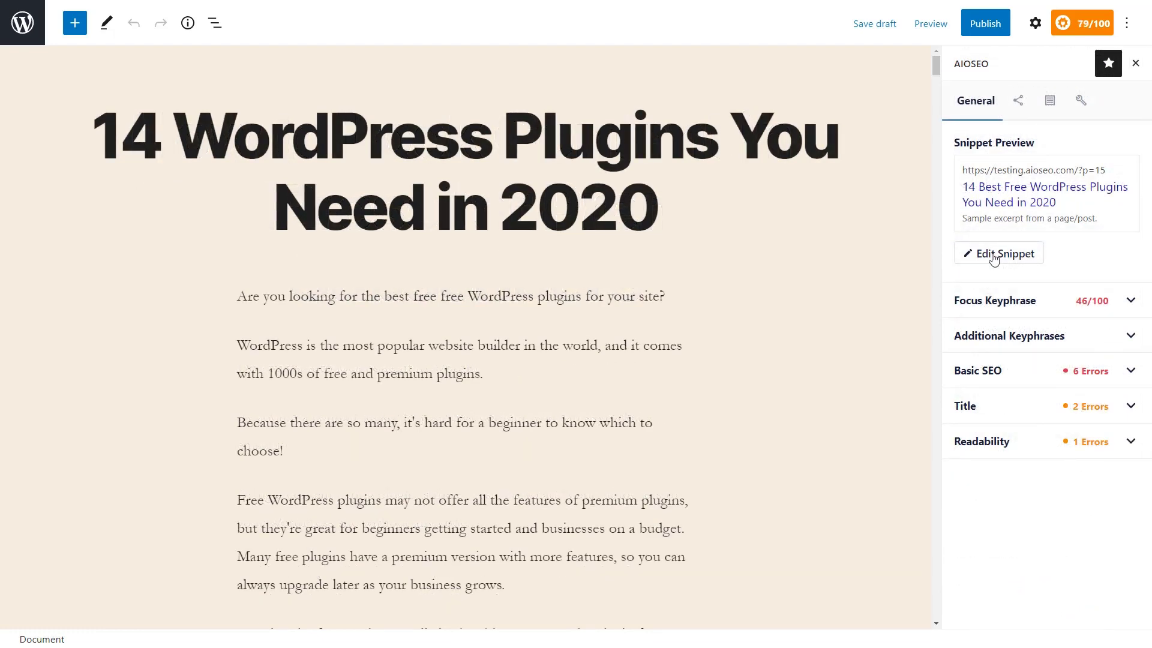
Review the post's search snippet preview and meta description in the snippet editor
click(994, 258)
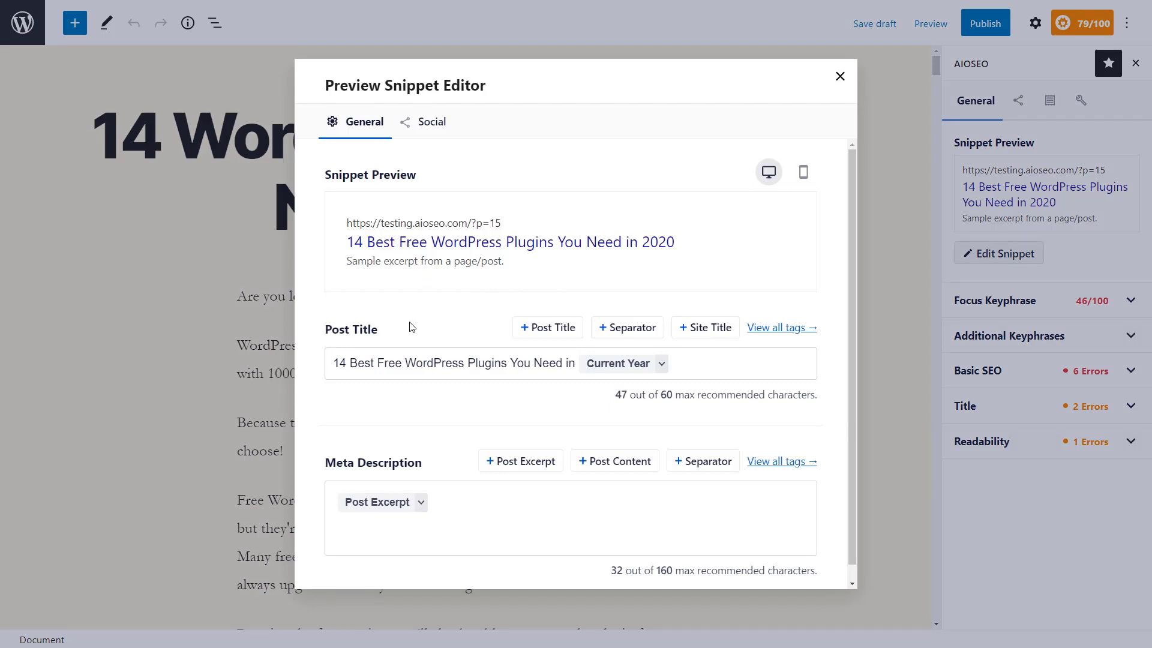
scroll(348, 351, down, 1)
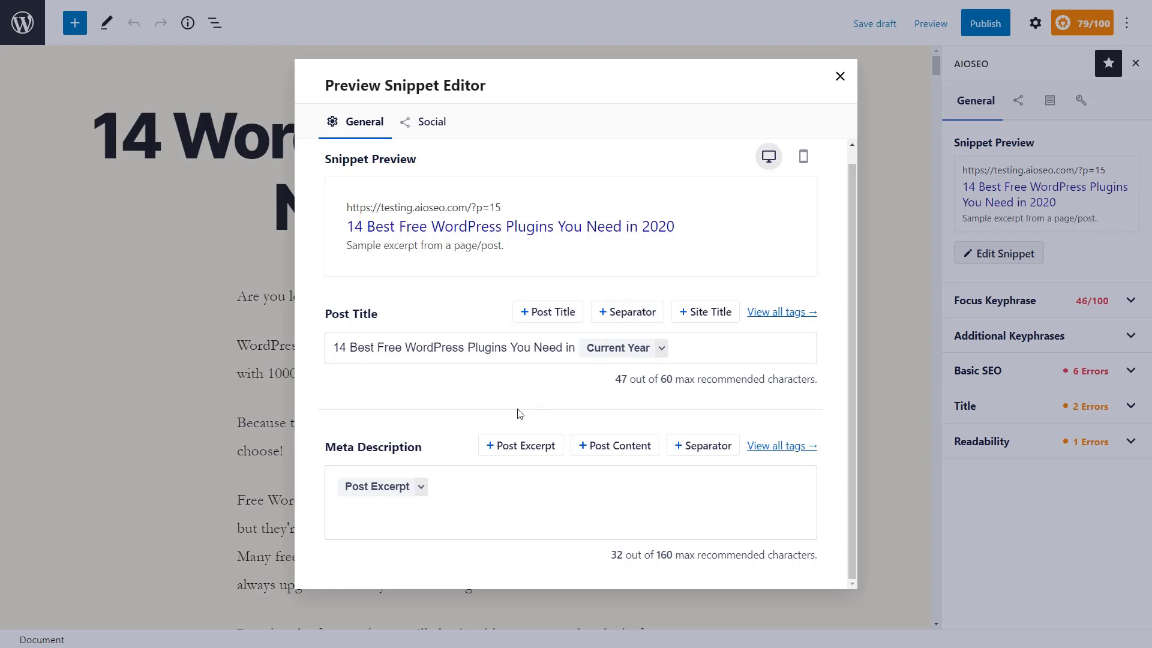
click(542, 492)
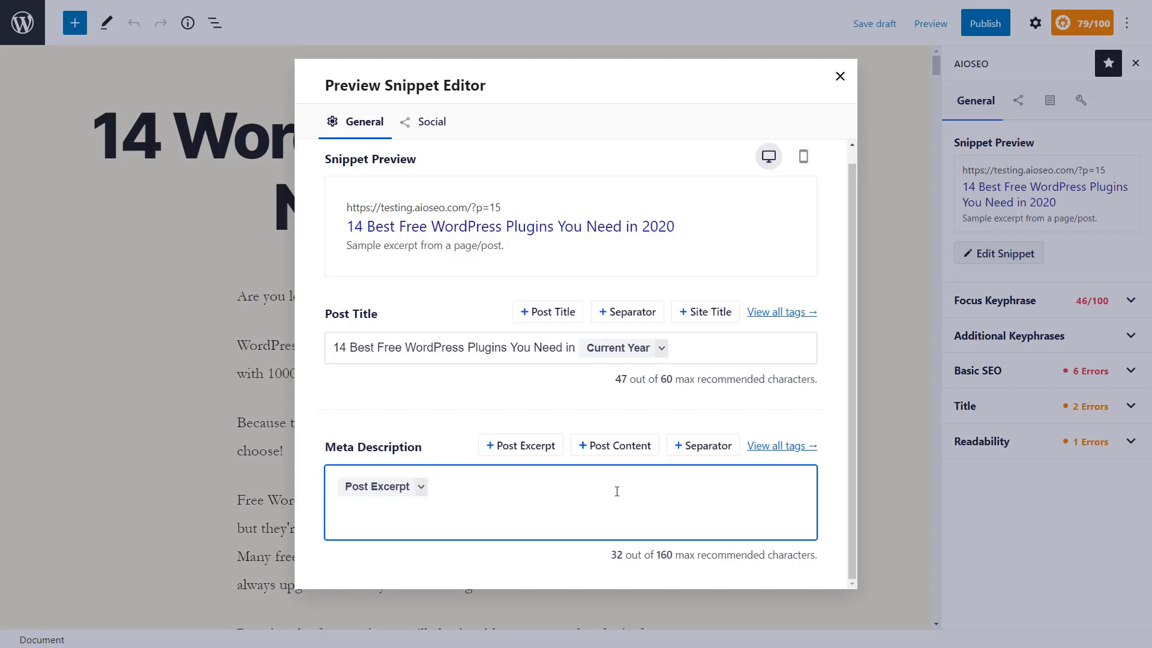
Compare the Twitter and Facebook social previews and show the Image Source options
click(433, 126)
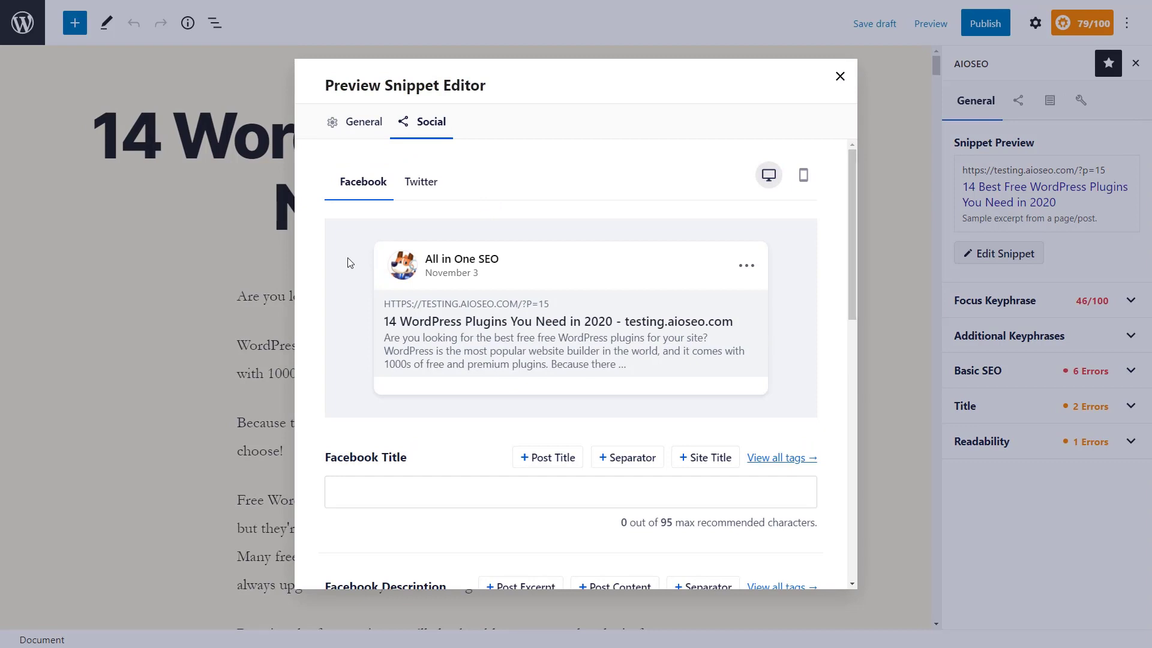
click(421, 182)
click(363, 182)
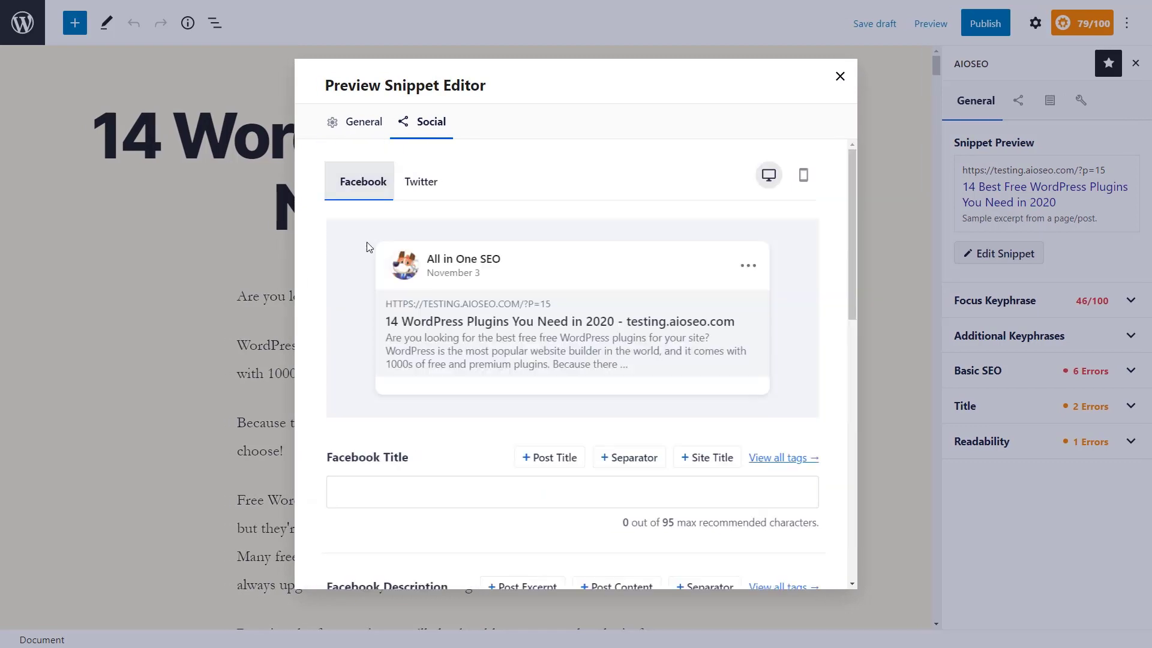
scroll(348, 324, down, 2)
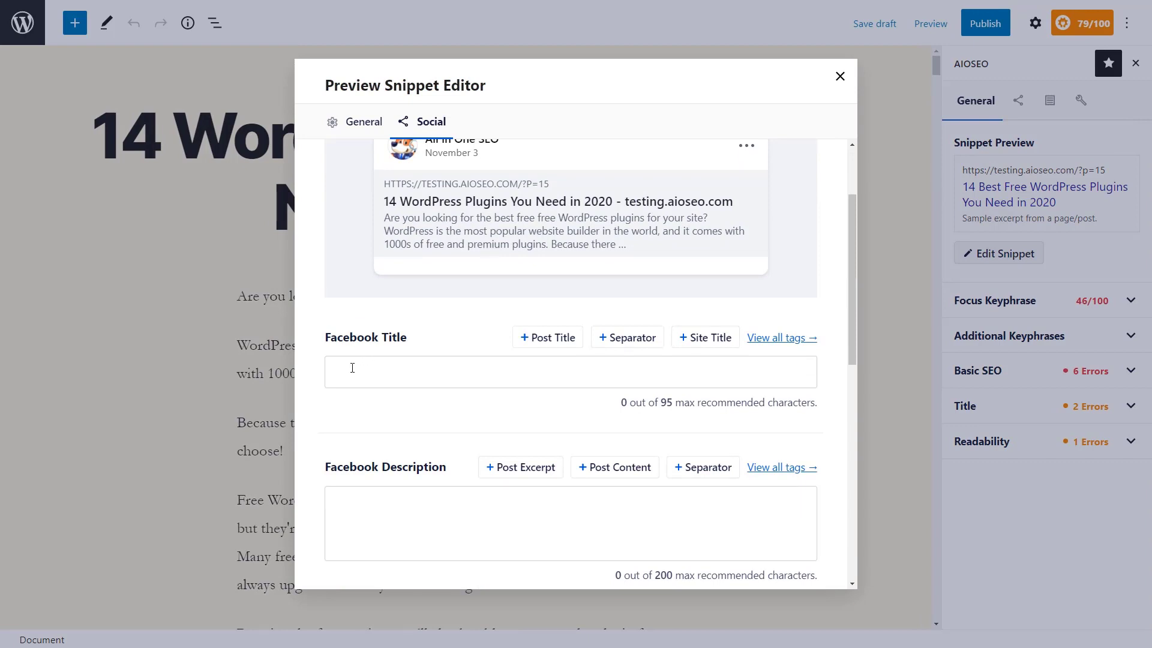
scroll(345, 420, down, 4)
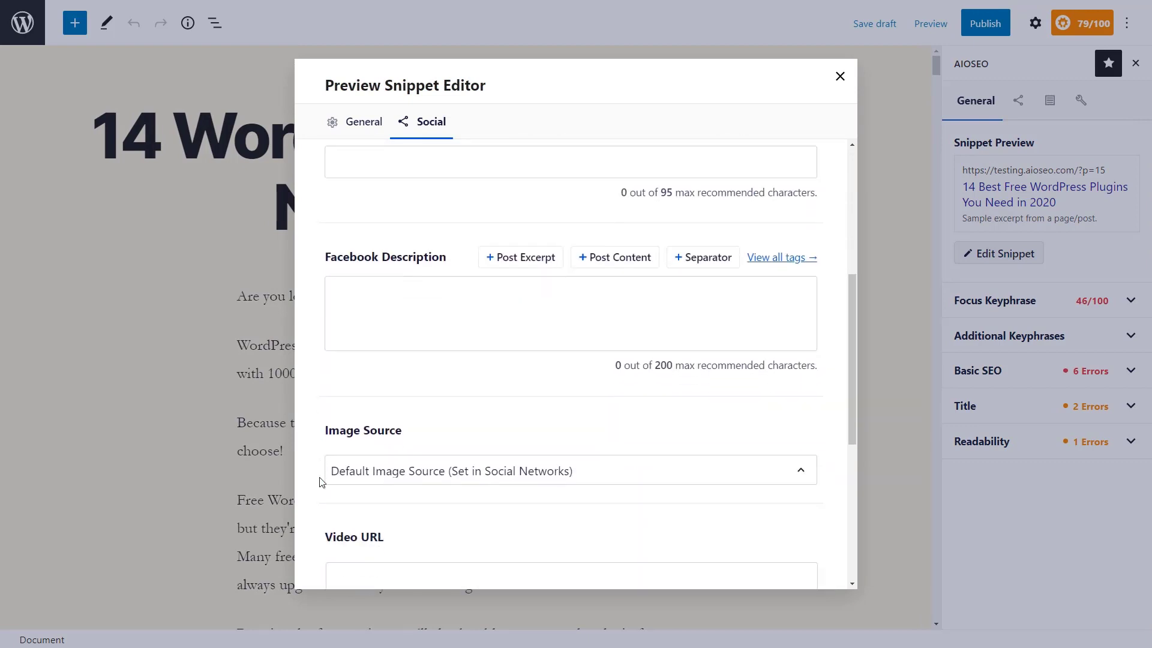
scroll(321, 482, down, 4)
click(389, 276)
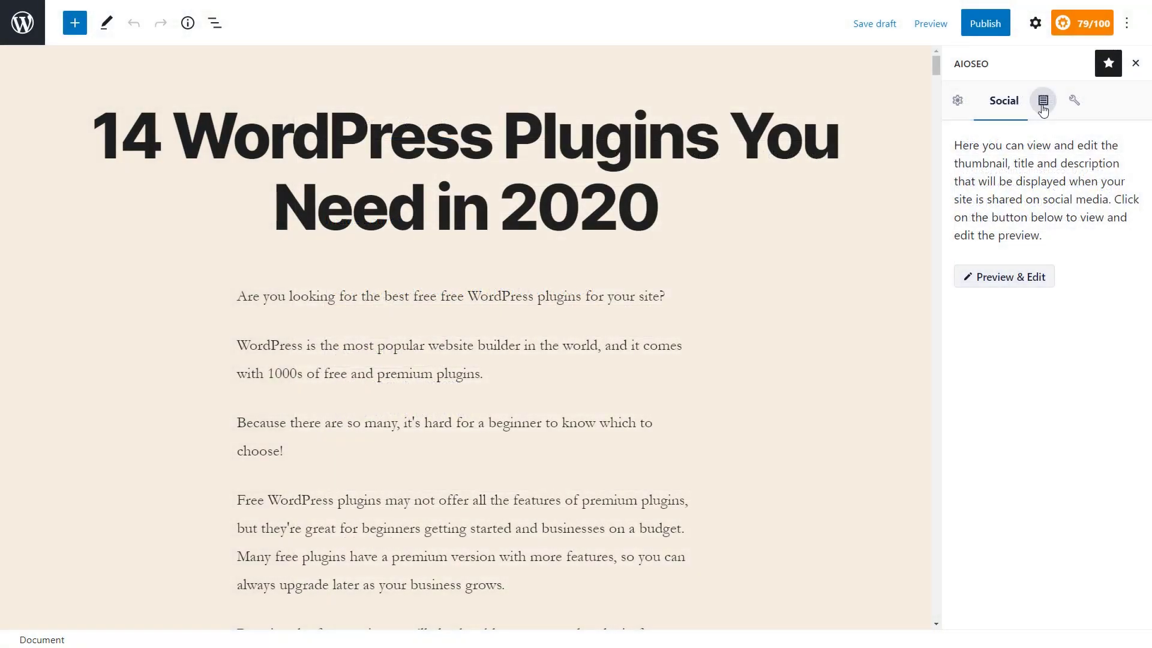
Set the post's schema type to Article in the AIOSEO sidebar, then show its Advanced settings
click(1042, 104)
click(1026, 170)
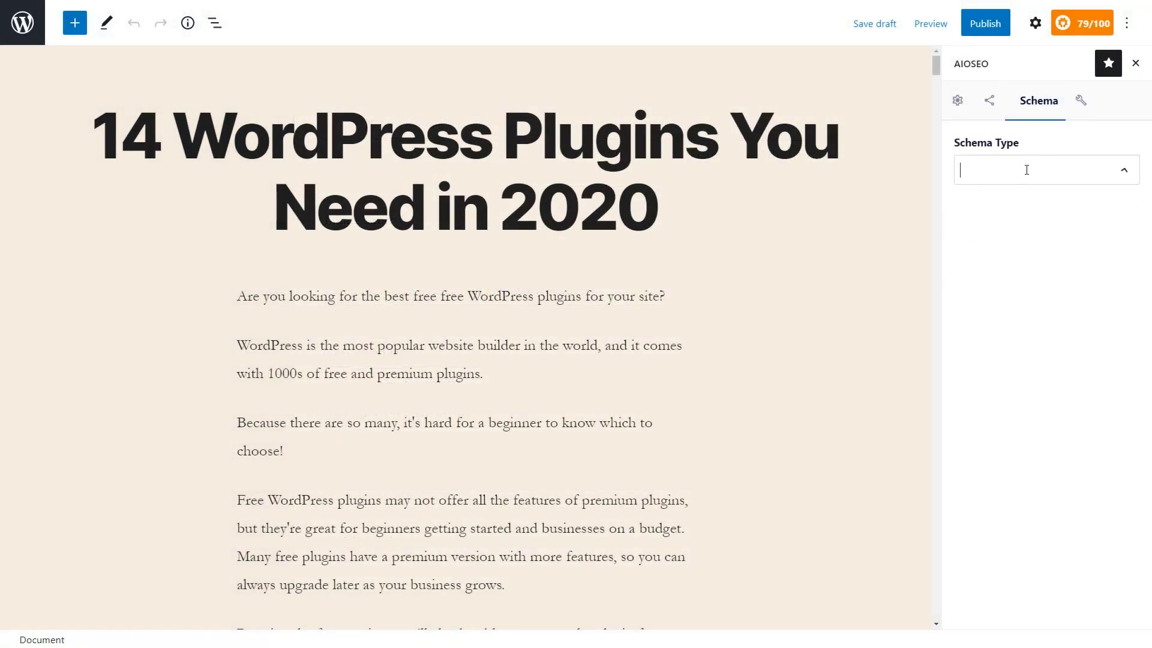
click(1006, 138)
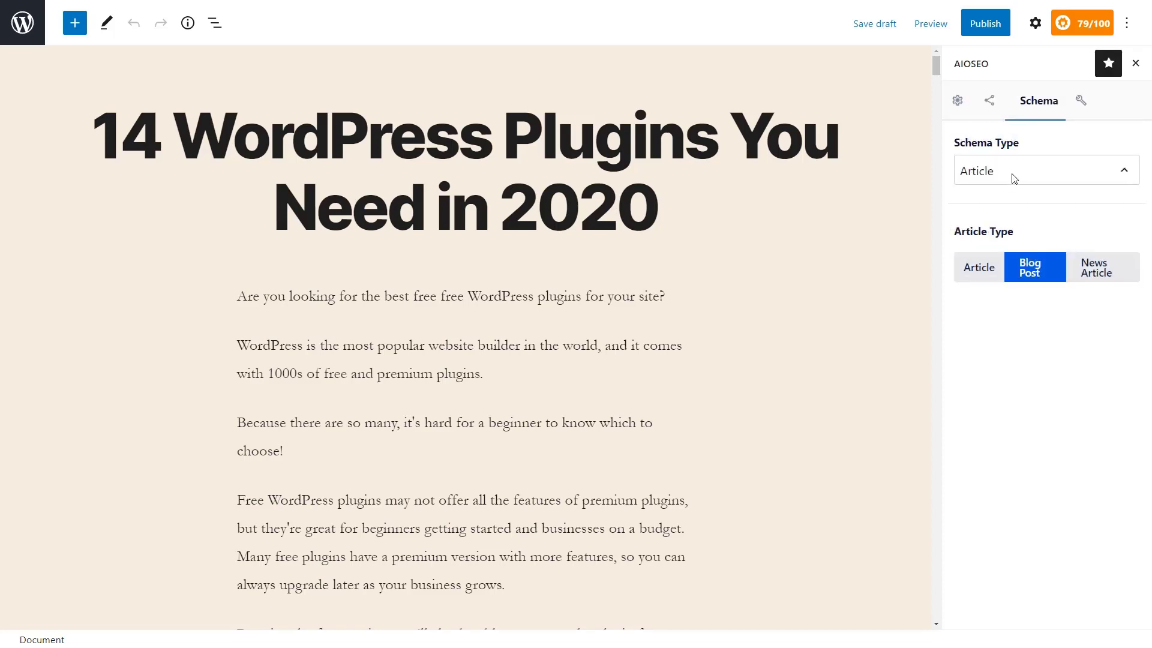
click(1083, 105)
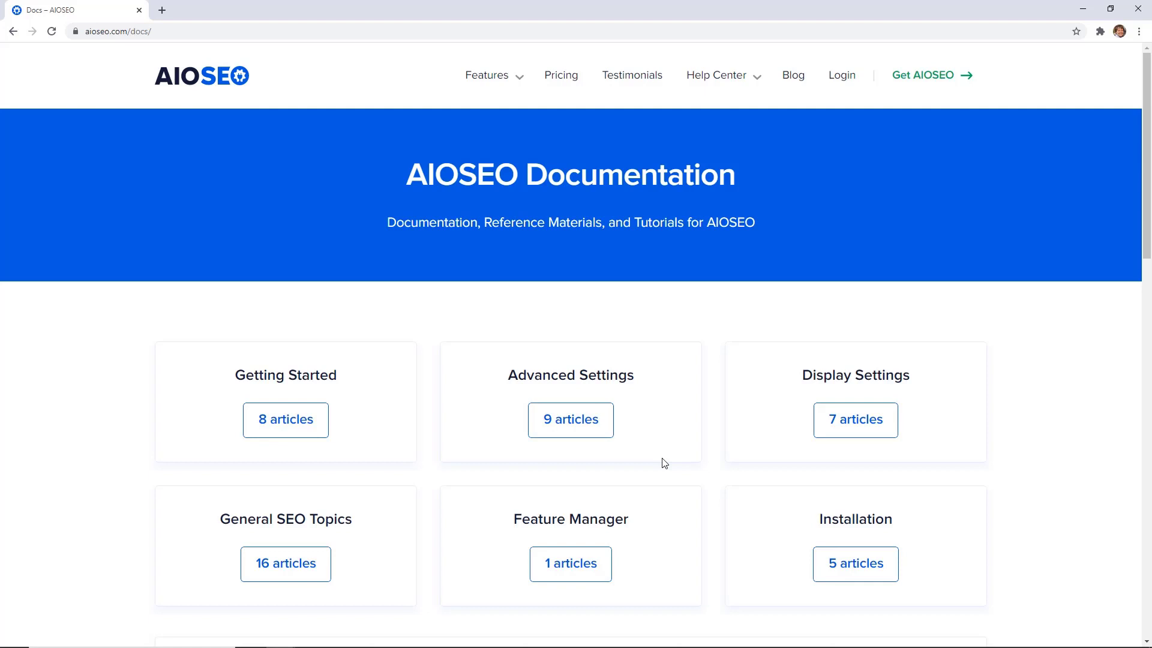
Scroll the AIOSEO Documentation page down to the article category cards
scroll(664, 463, down, 3)
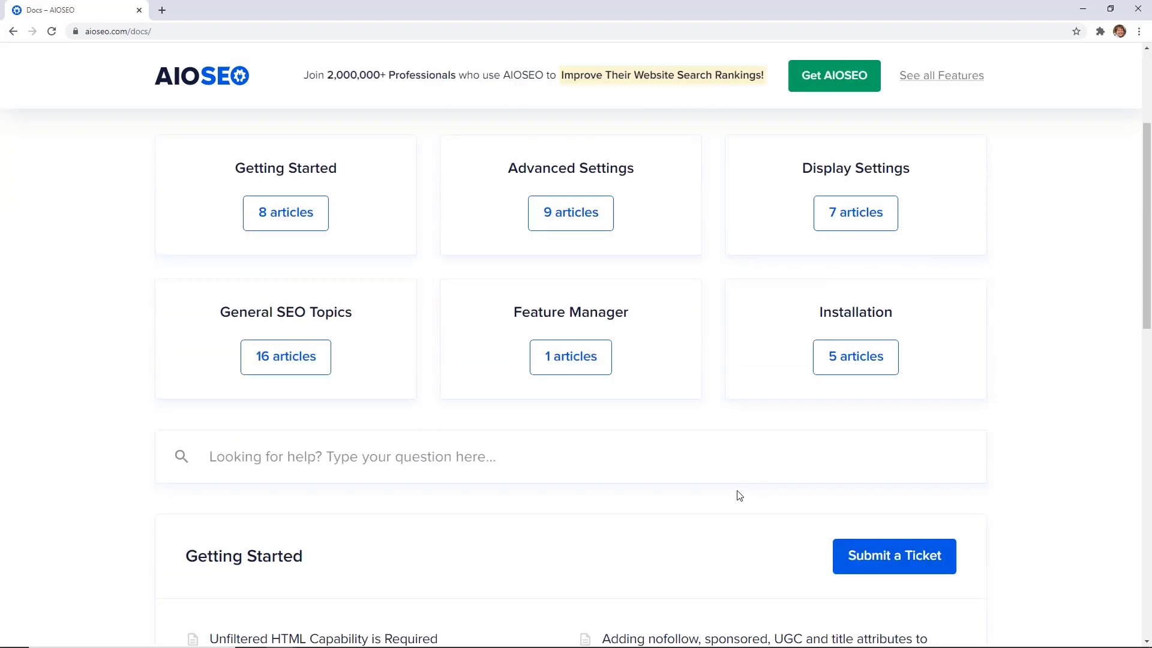